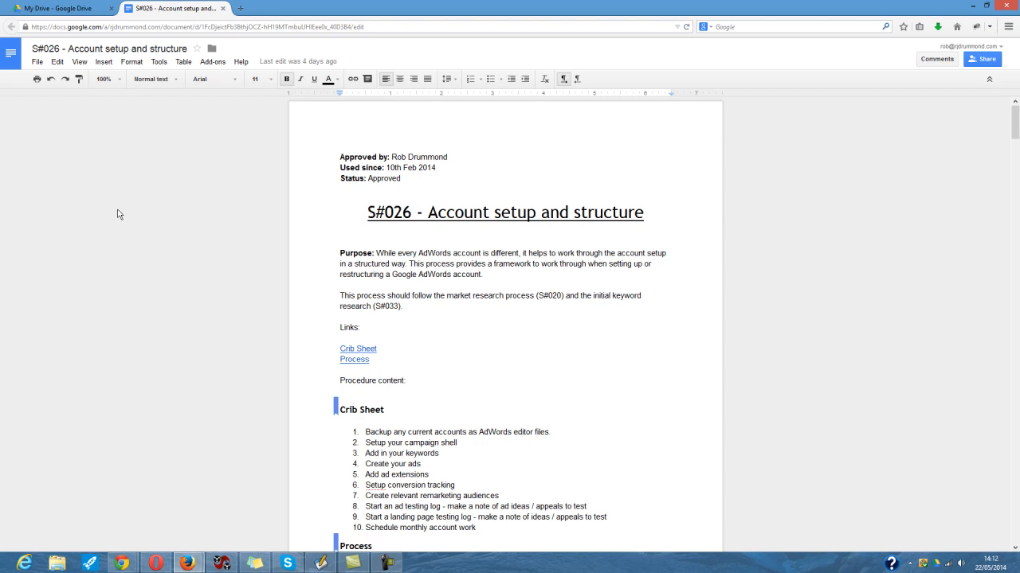
- Switch to the Google AdWords campaigns page and start a new Search Network only campaign
scroll(205, 303, down, 1)
scroll(205, 302, down, 1)
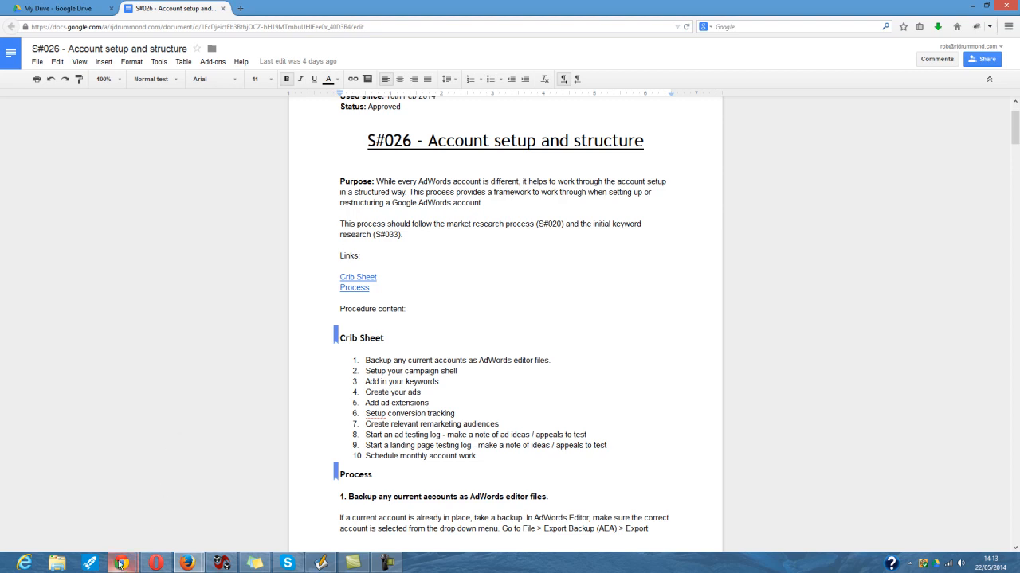
mouse_move(122, 564)
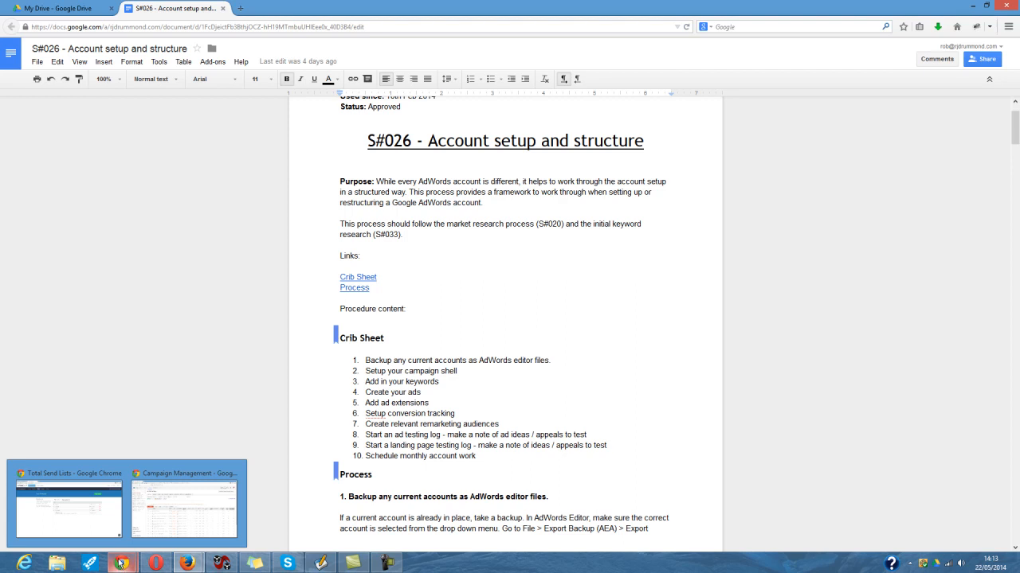
click(165, 531)
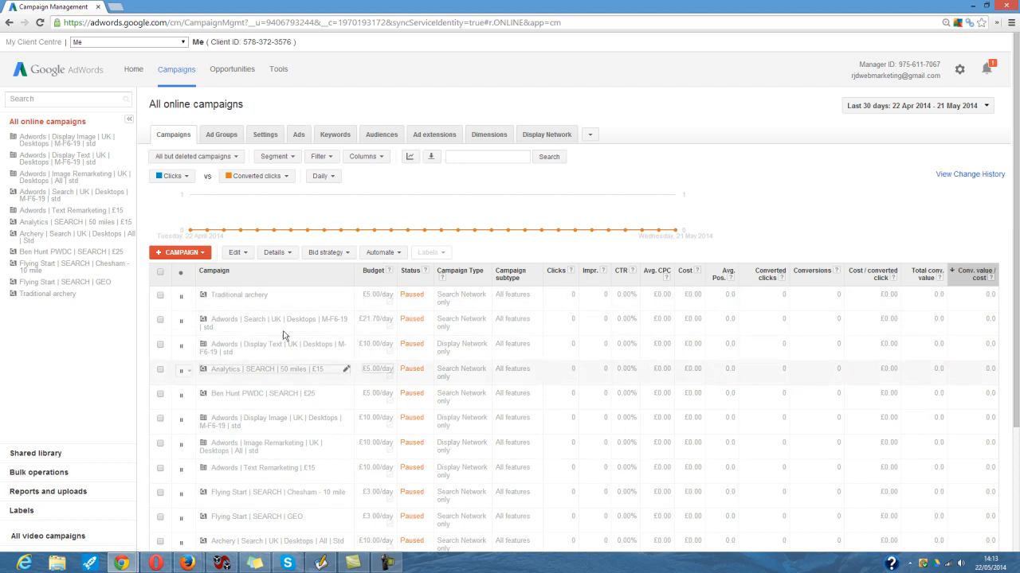
click(204, 253)
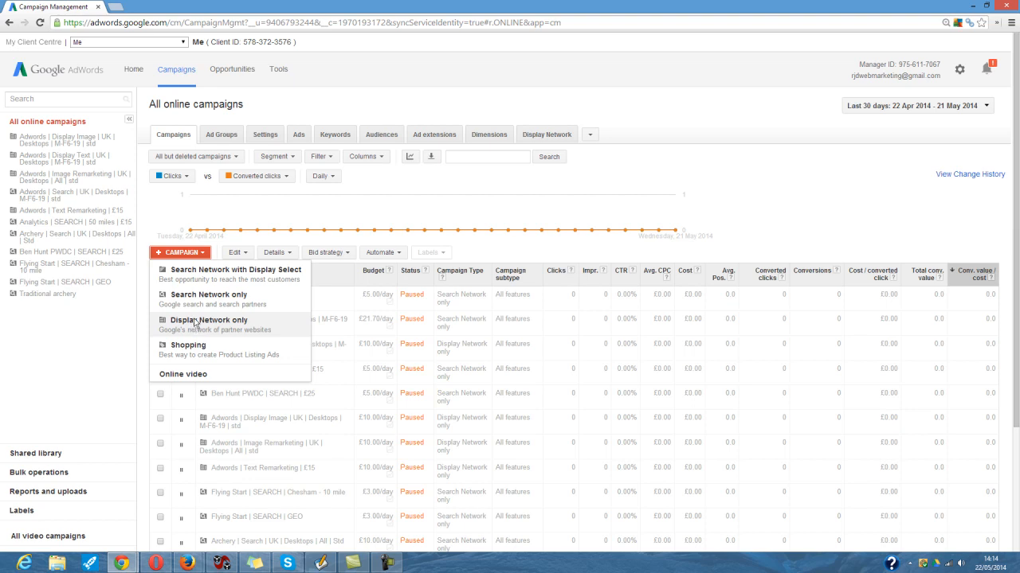
click(196, 300)
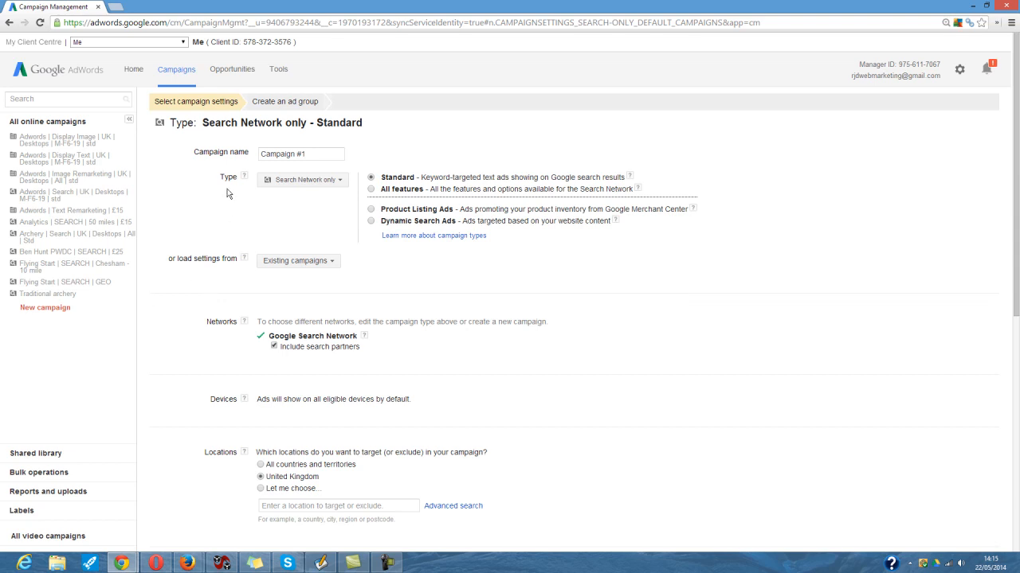
- Name the campaign "Archery | search | UK | desktops | all times | std"
click(319, 152)
drag(304, 154, 260, 154)
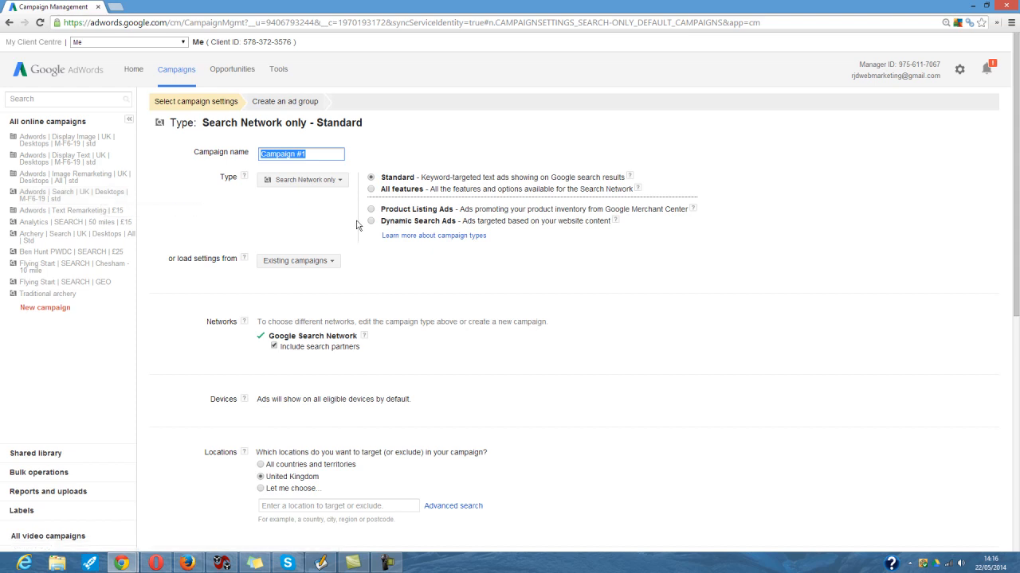
text(Archery)
text(| search)
text(| UK |)
text(desktops)
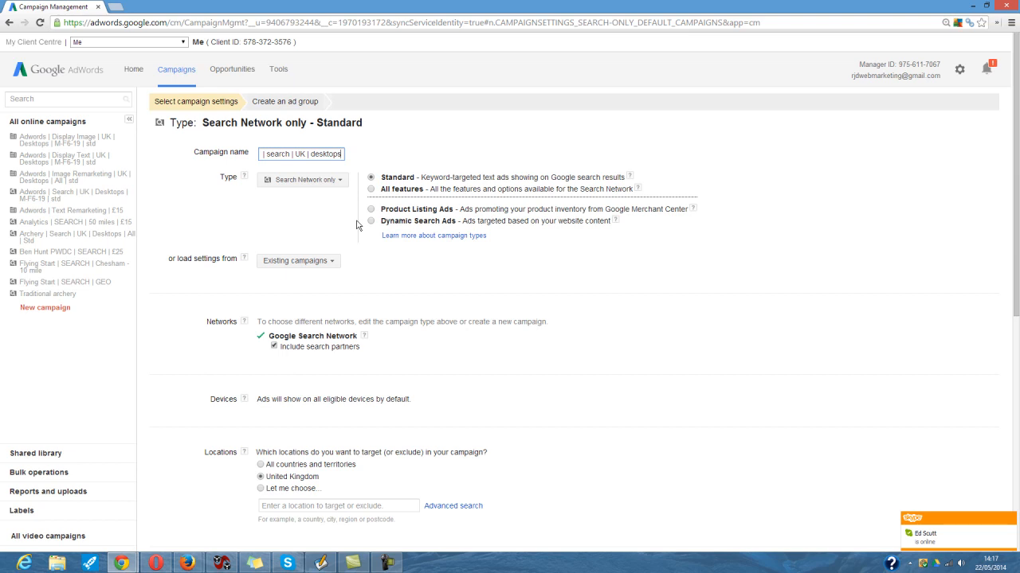
text(|)
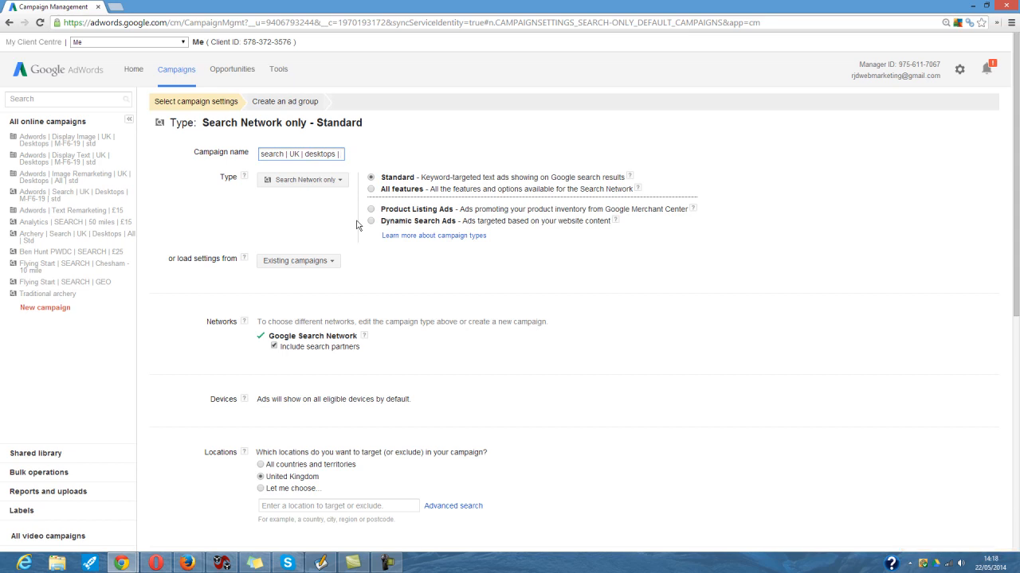
text( all times)
text(/ std)
- Switch the campaign type to All features and name the campaign "Archery | search | UK | Desktops | All times | std"
click(370, 190)
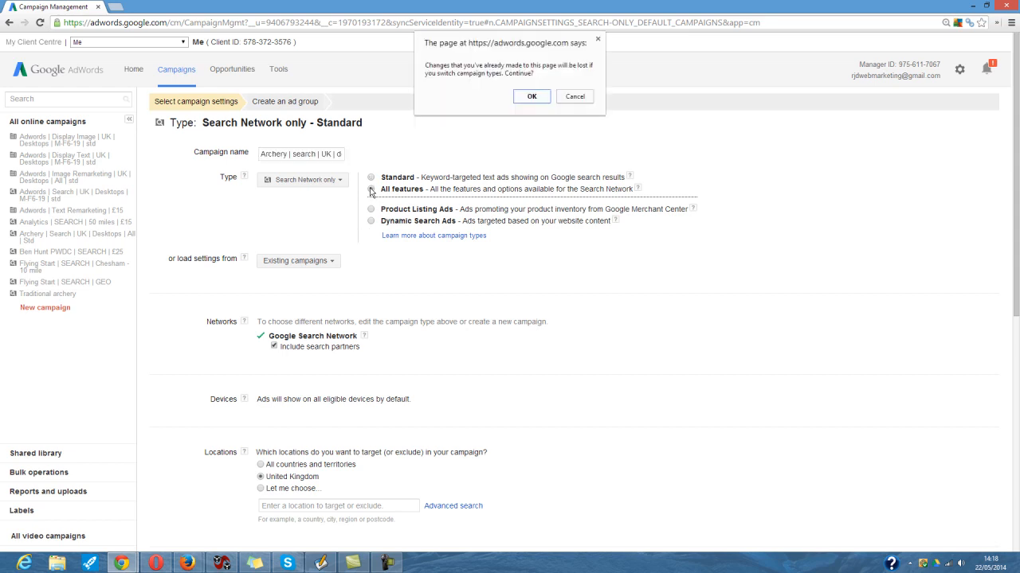
click(528, 99)
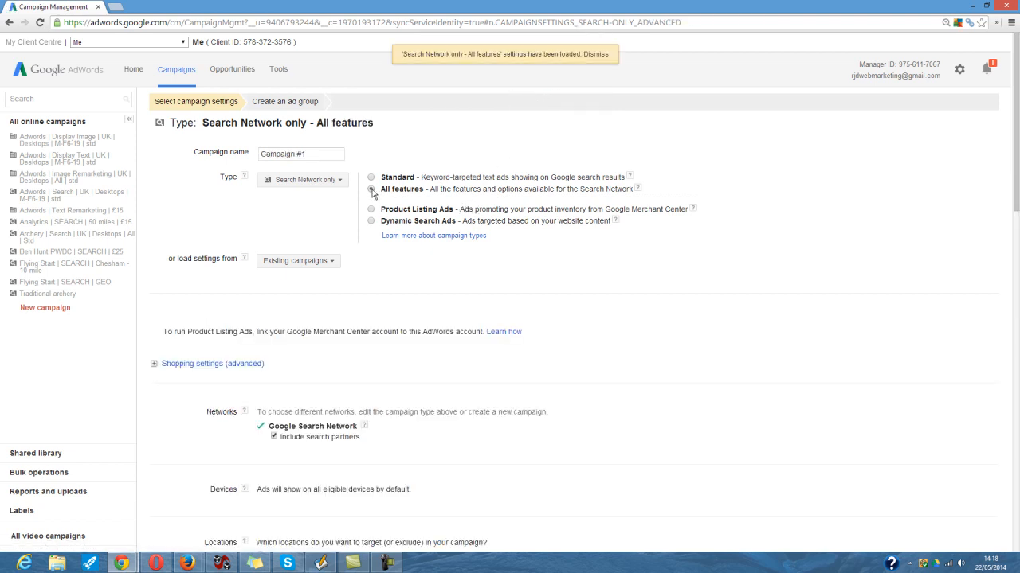
click(308, 155)
key(ctrl+a)
text(Archery | search | UK | )
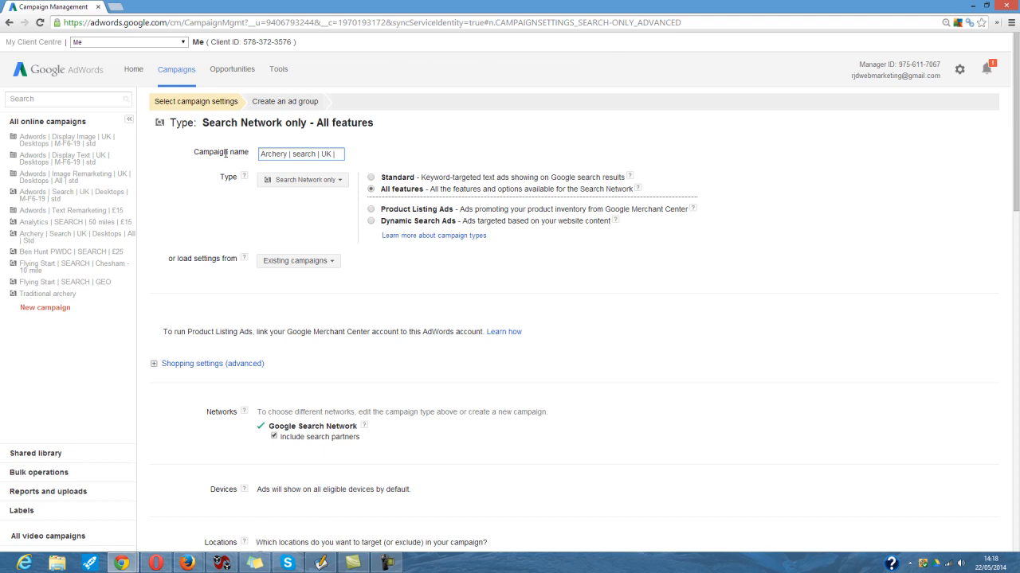
text(Desktops | All times | std)
- In the advanced location options, target people in my targeted location and exclude people in my excluded location
scroll(371, 253, down, 1)
scroll(364, 266, down, 2)
scroll(354, 224, up, 2)
scroll(353, 223, down, 1)
scroll(351, 225, down, 1)
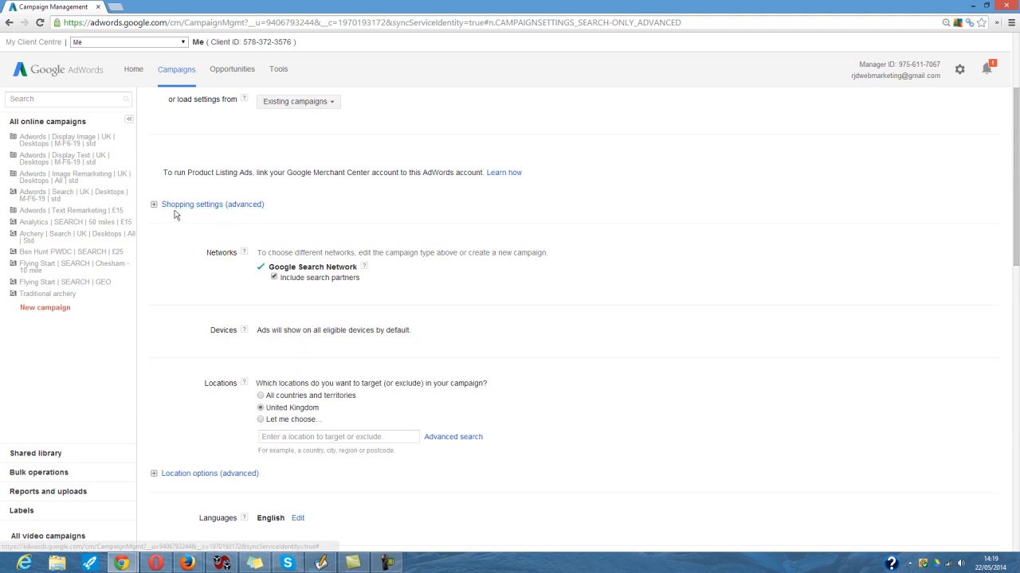
scroll(171, 217, down, 1)
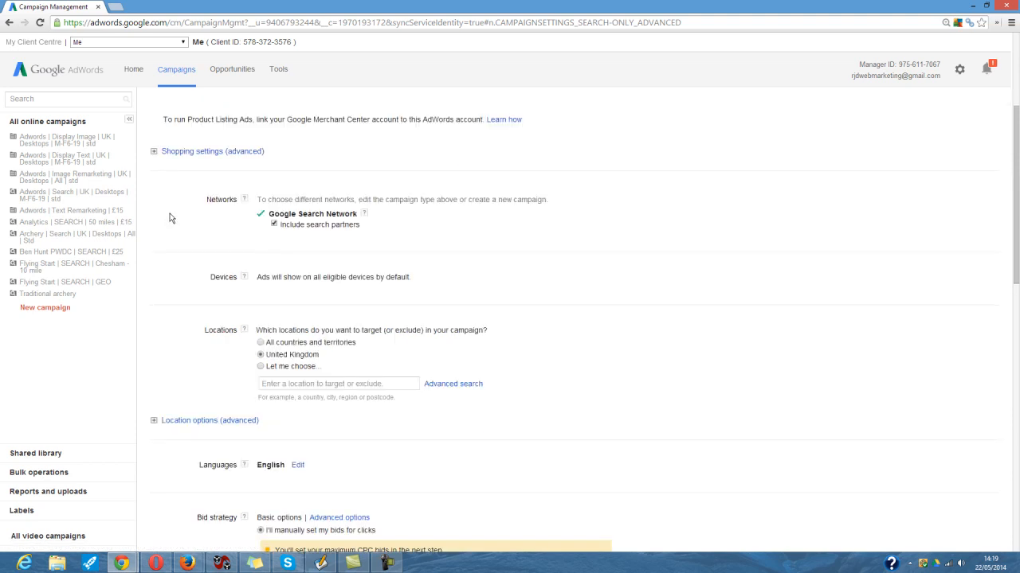
scroll(169, 219, down, 1)
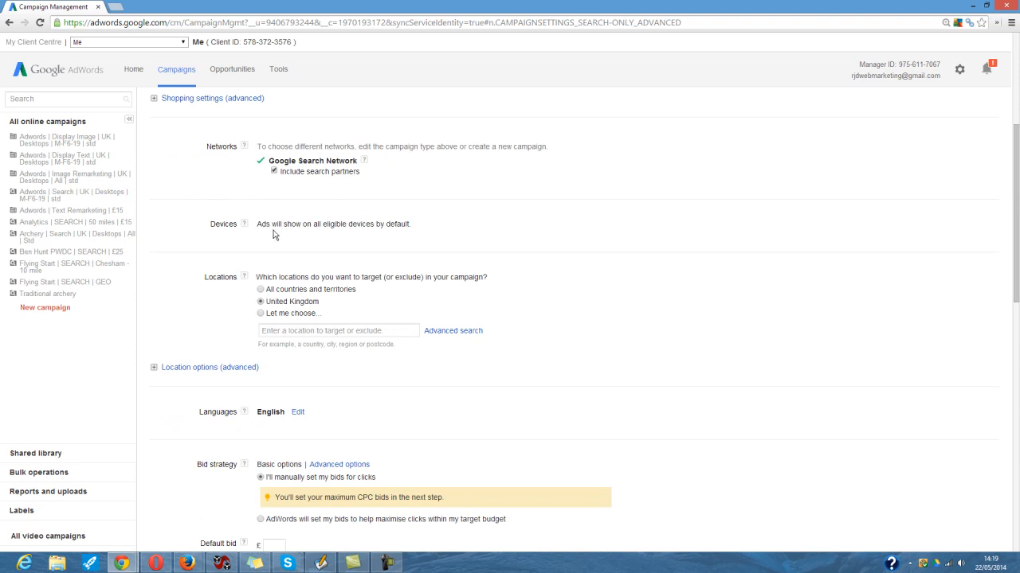
scroll(263, 223, down, 1)
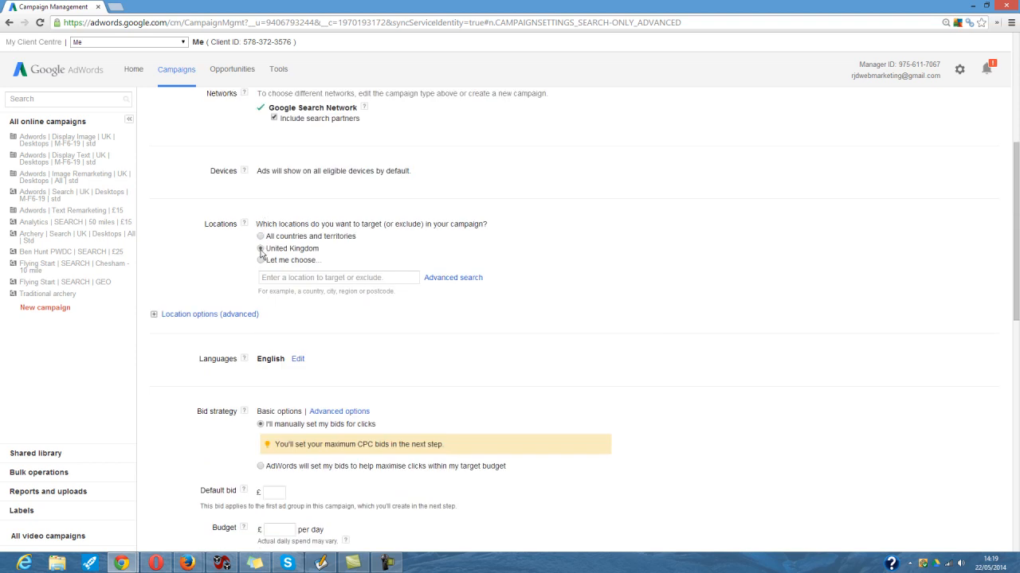
scroll(261, 252, down, 2)
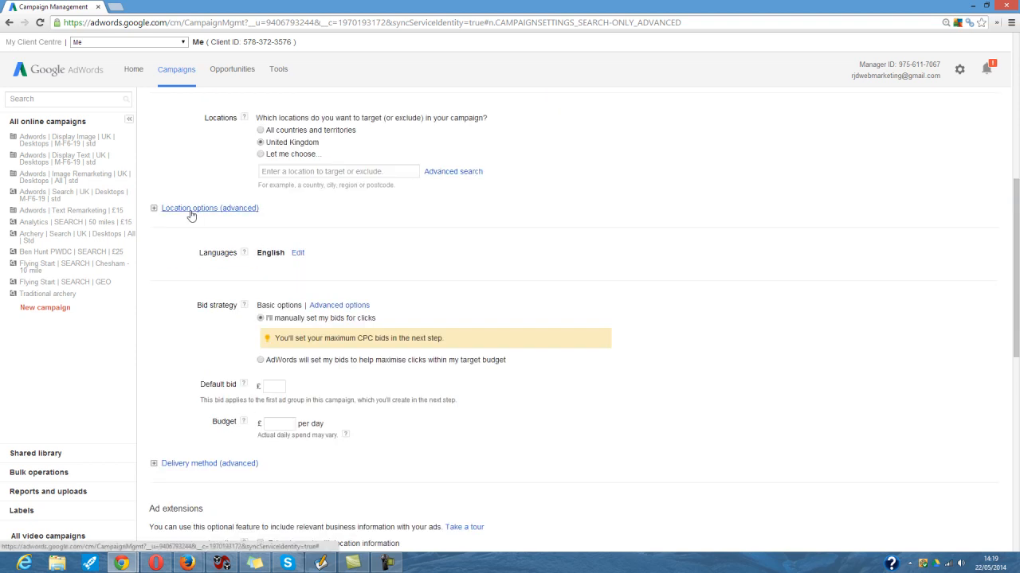
click(191, 209)
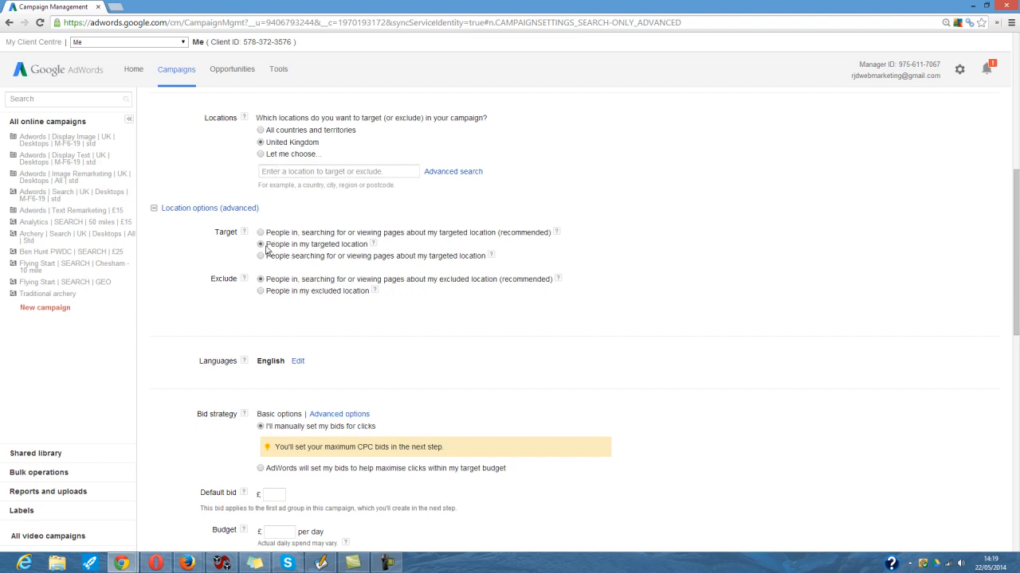
click(262, 291)
- Set the default bid to £1 and the budget to £10 per day
scroll(271, 296, down, 1)
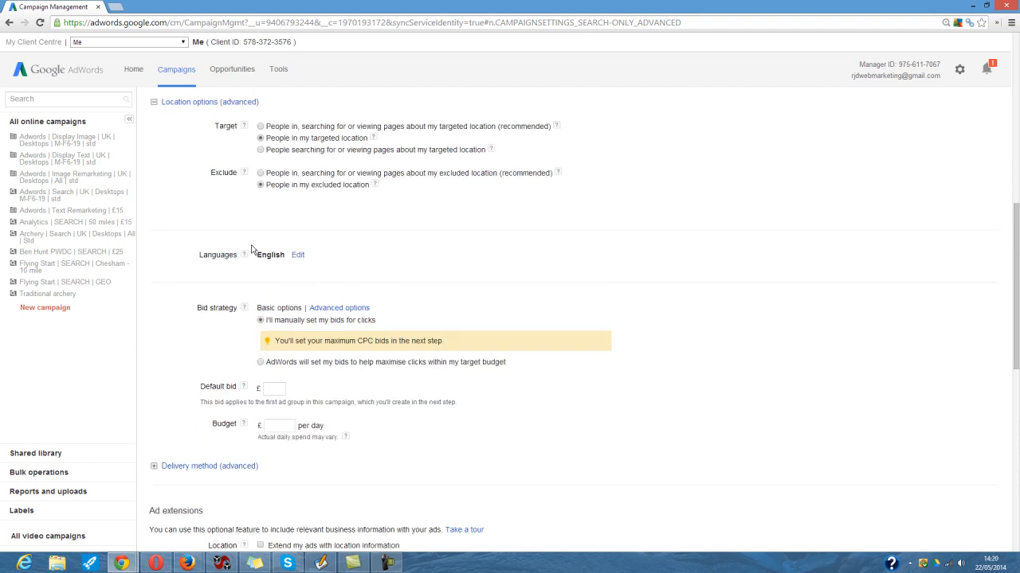
scroll(251, 250, down, 1)
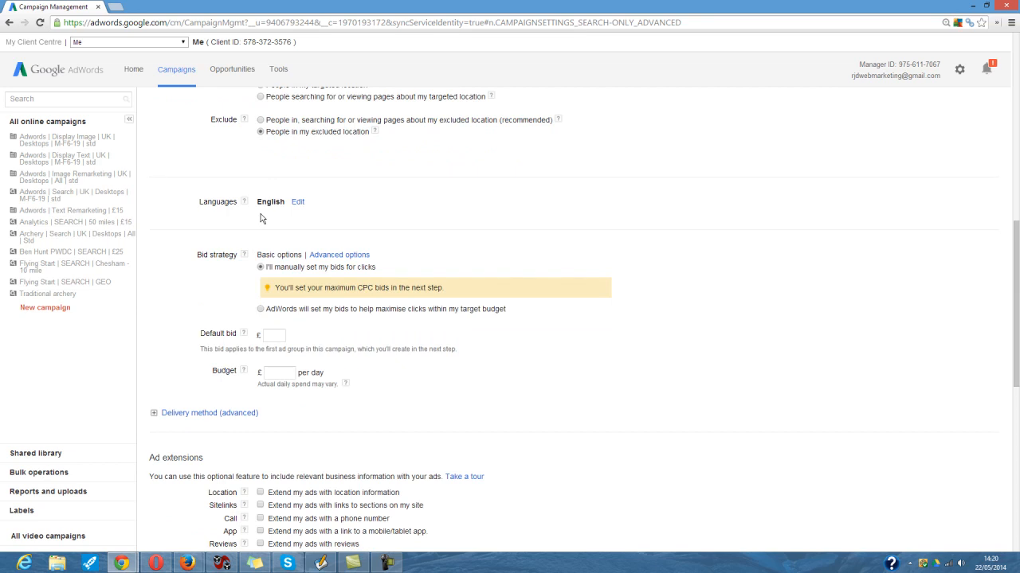
scroll(260, 218, down, 1)
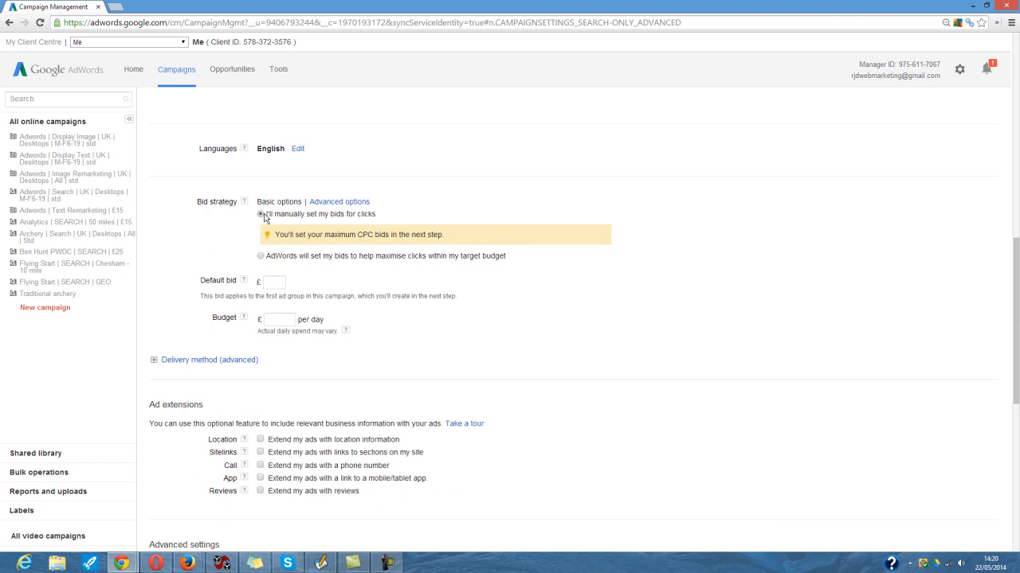
scroll(264, 218, down, 1)
click(277, 229)
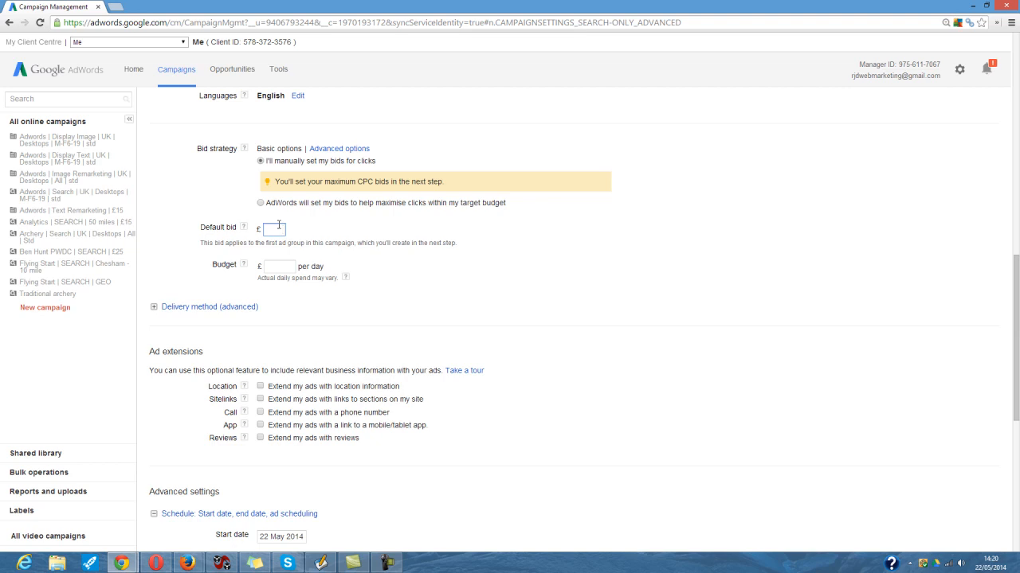
click(284, 269)
text(10)
- Expand the advanced delivery method options and review them along with the end of the campaign name
click(192, 311)
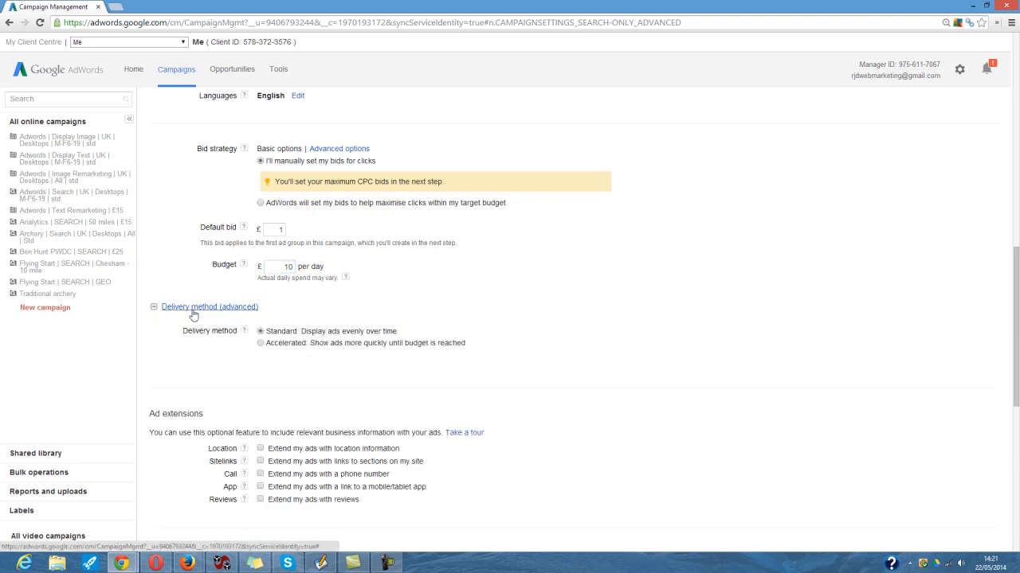
scroll(319, 322, up, 4)
scroll(312, 322, up, 5)
drag(329, 156, 382, 157)
click(335, 157)
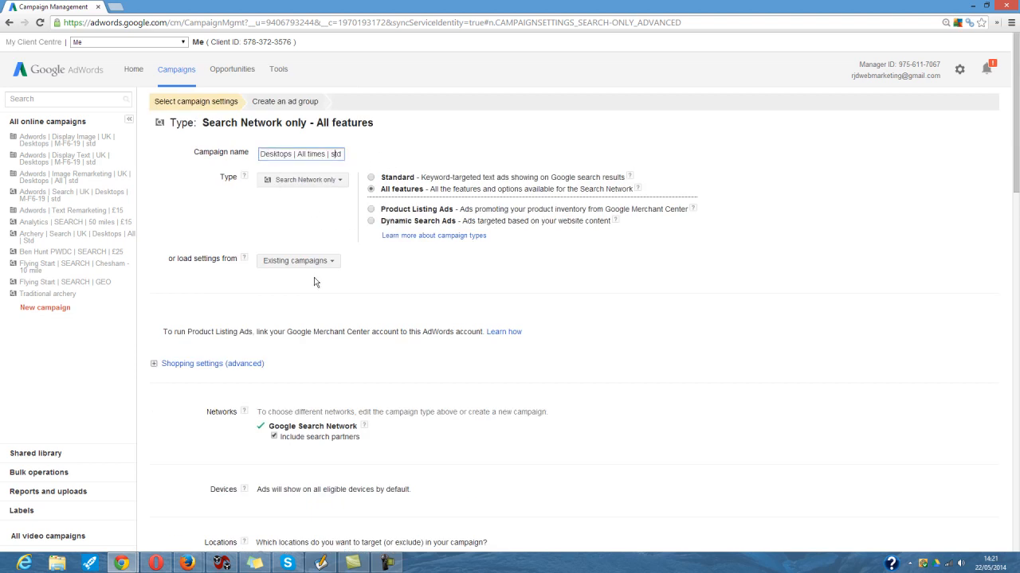
scroll(314, 281, down, 6)
scroll(311, 279, down, 2)
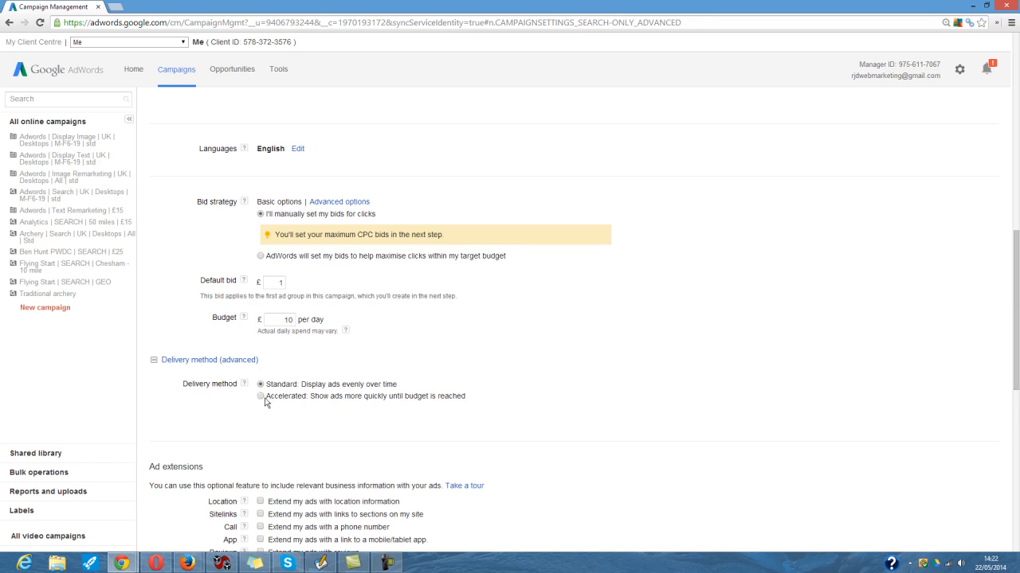
- Expand the ad delivery settings and set ad rotation to Rotate indefinitely, trying Optimise for conversions along the way
scroll(266, 402, down, 1)
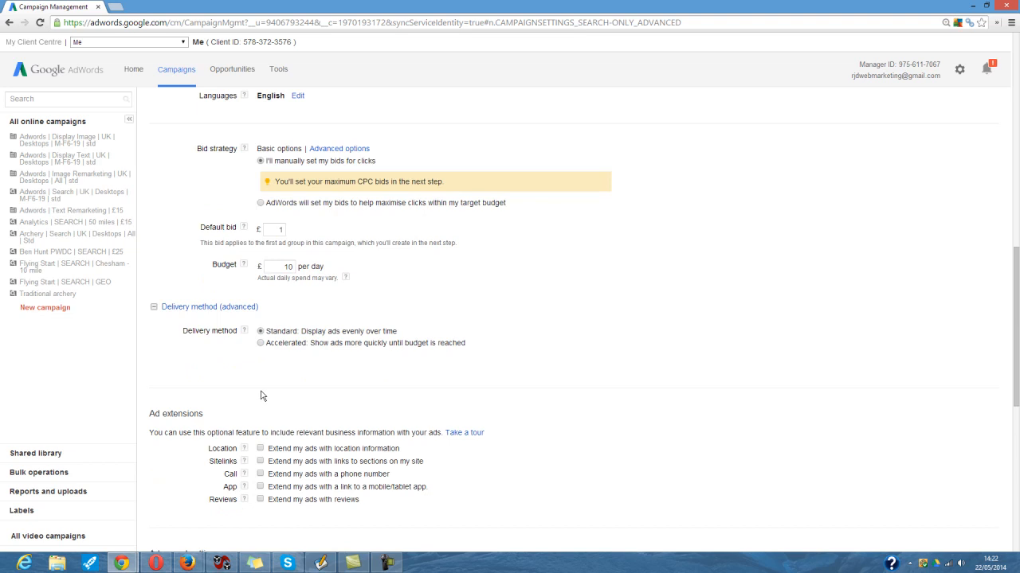
scroll(263, 396, down, 1)
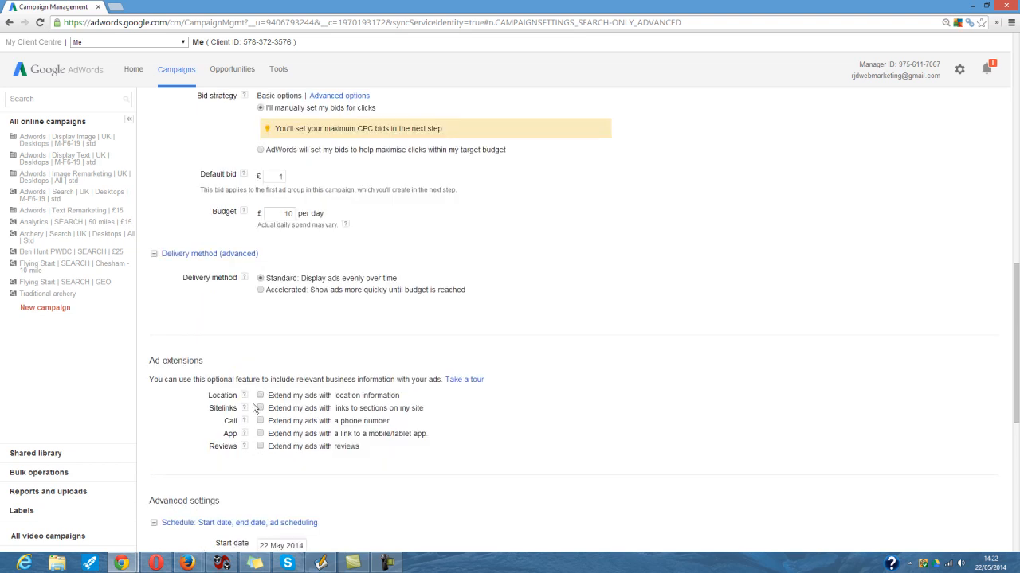
scroll(263, 415, down, 1)
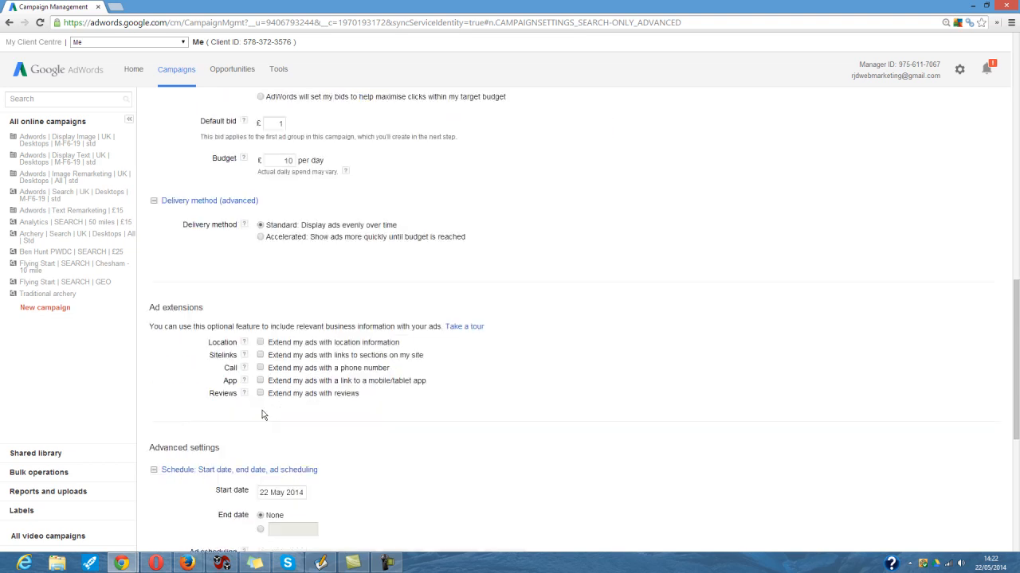
scroll(264, 415, down, 3)
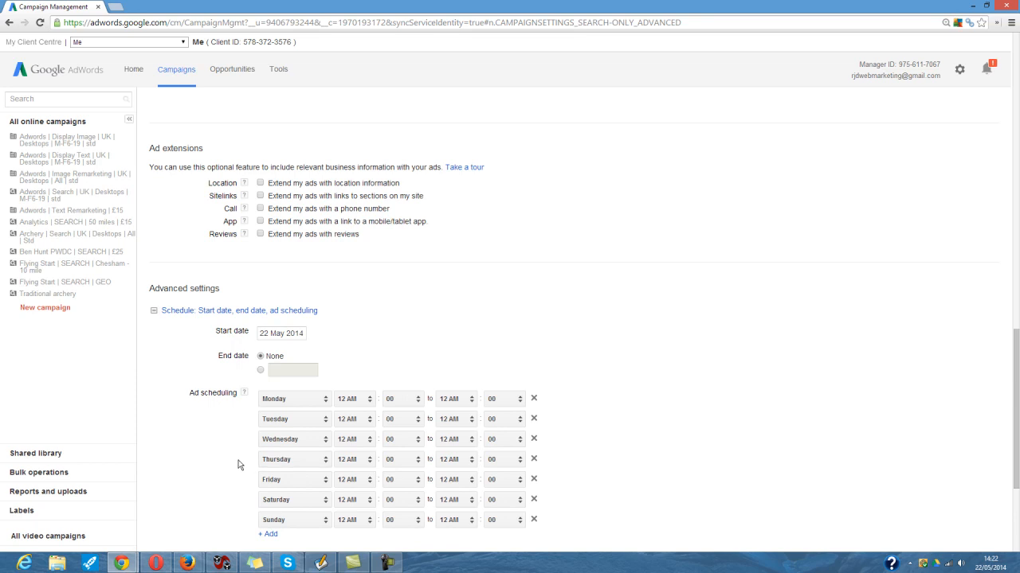
scroll(237, 464, down, 2)
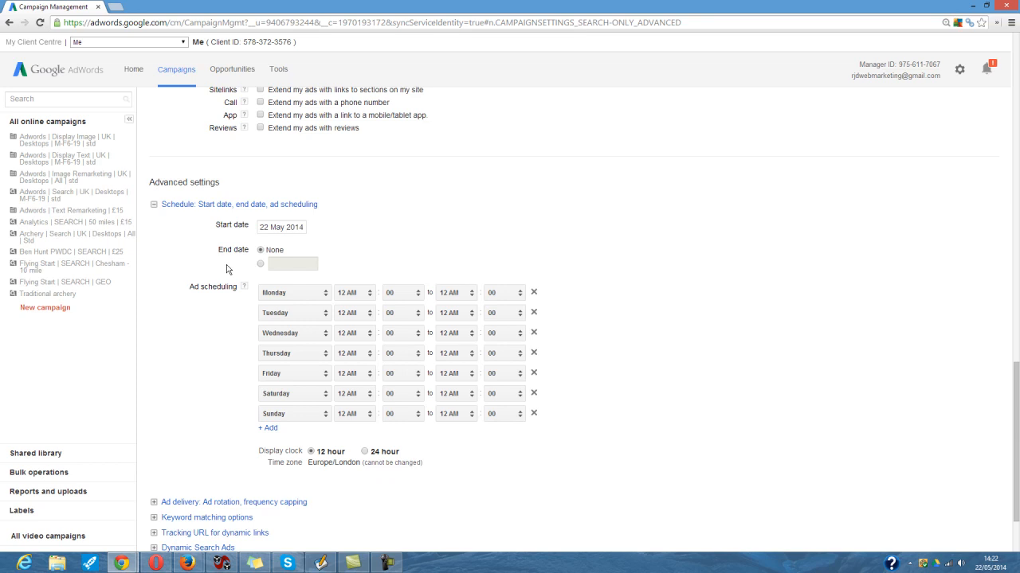
scroll(226, 271, down, 1)
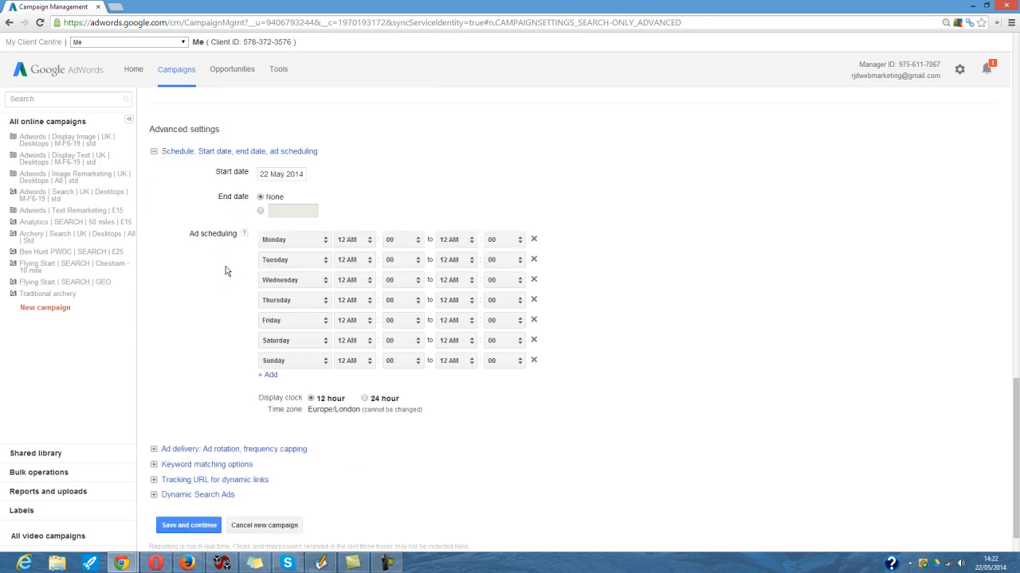
scroll(225, 271, down, 1)
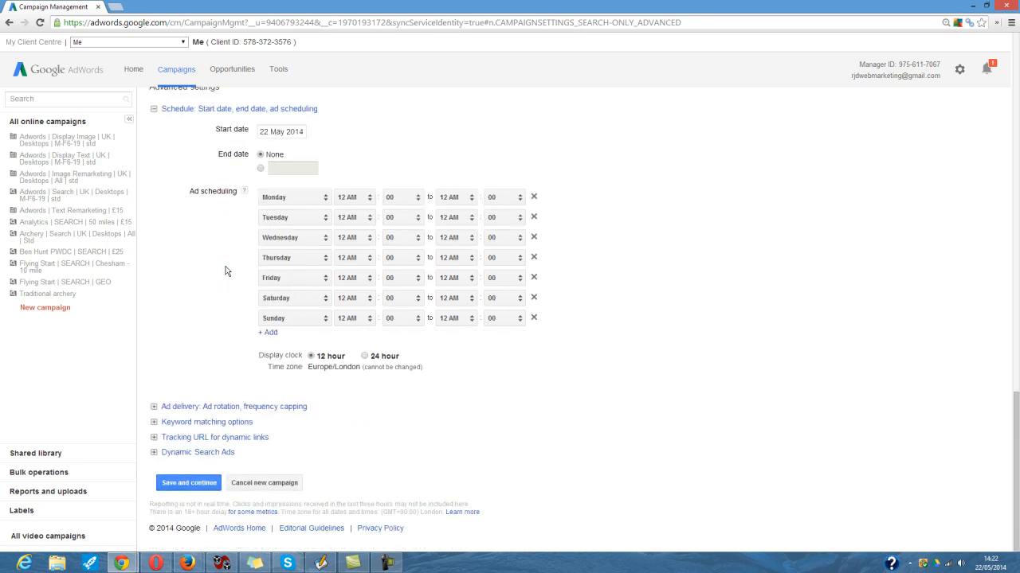
click(236, 408)
scroll(236, 407, down, 1)
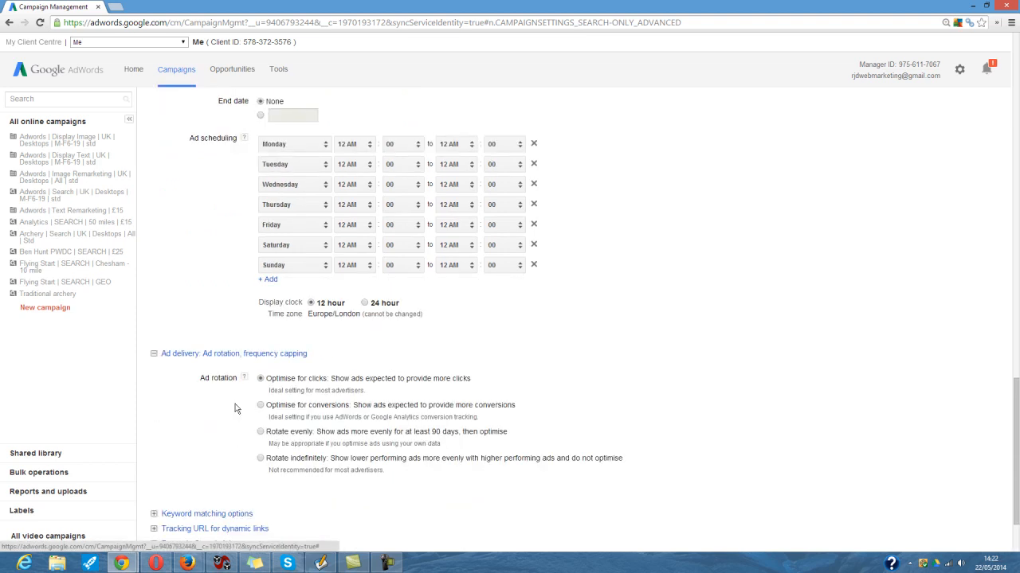
click(260, 460)
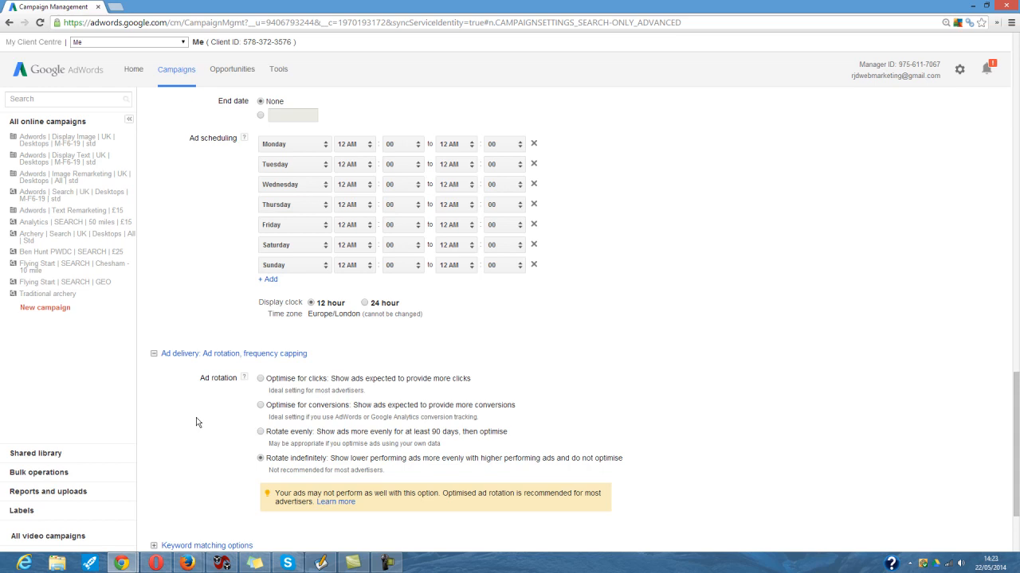
click(261, 407)
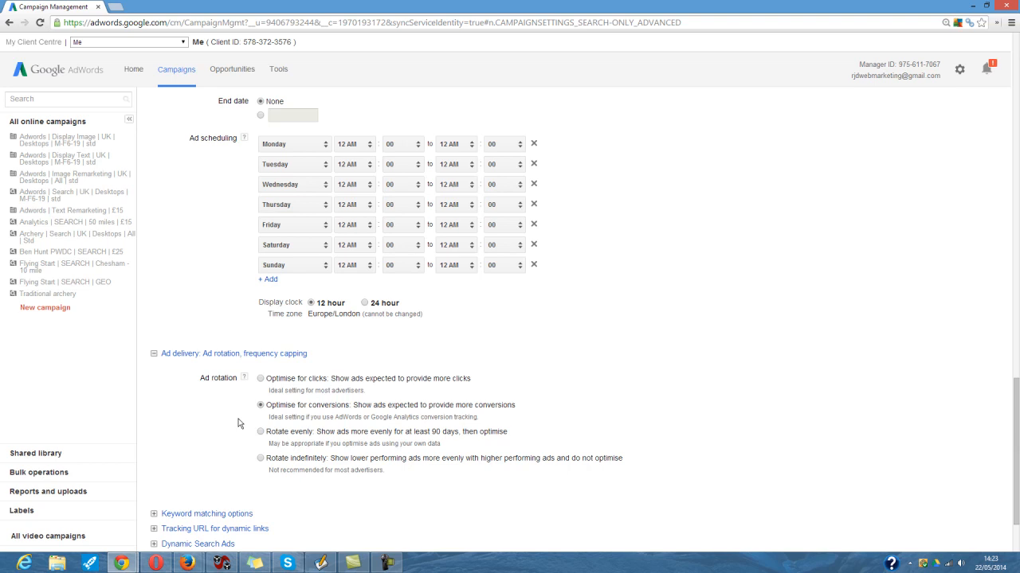
click(261, 459)
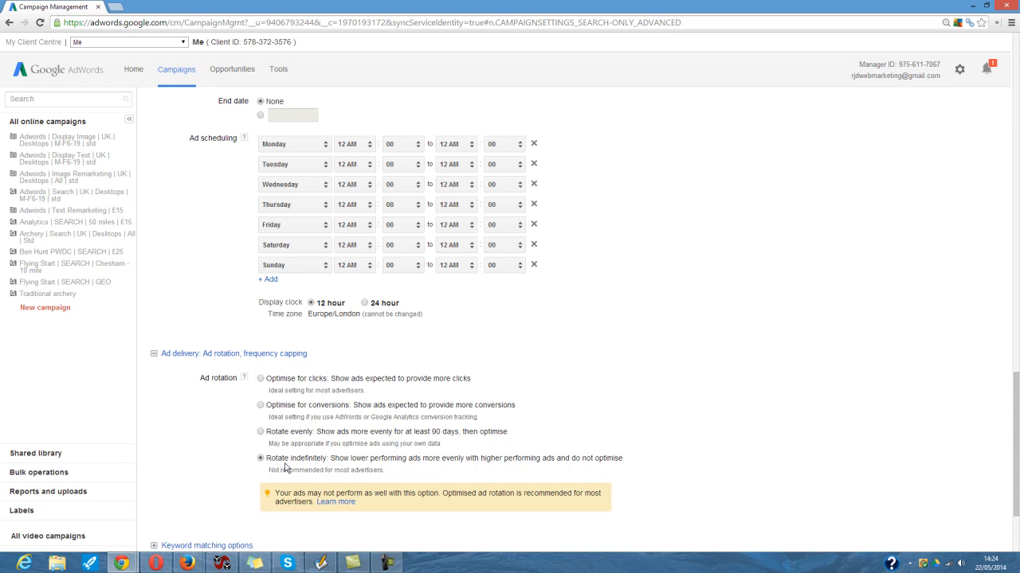
- Expand the keyword matching options and the Dynamic Search Ads settings and review them
scroll(255, 462, down, 3)
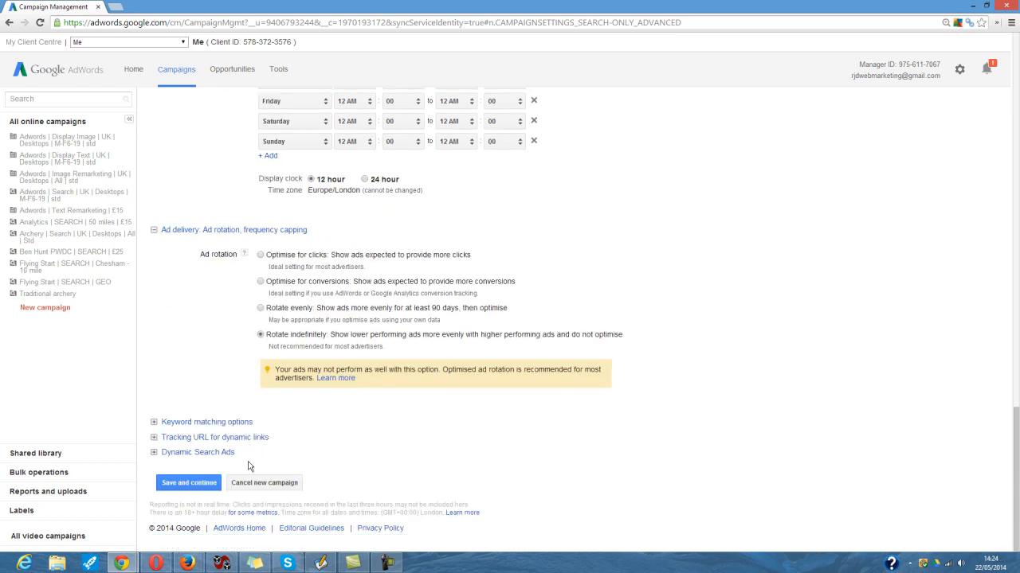
click(210, 423)
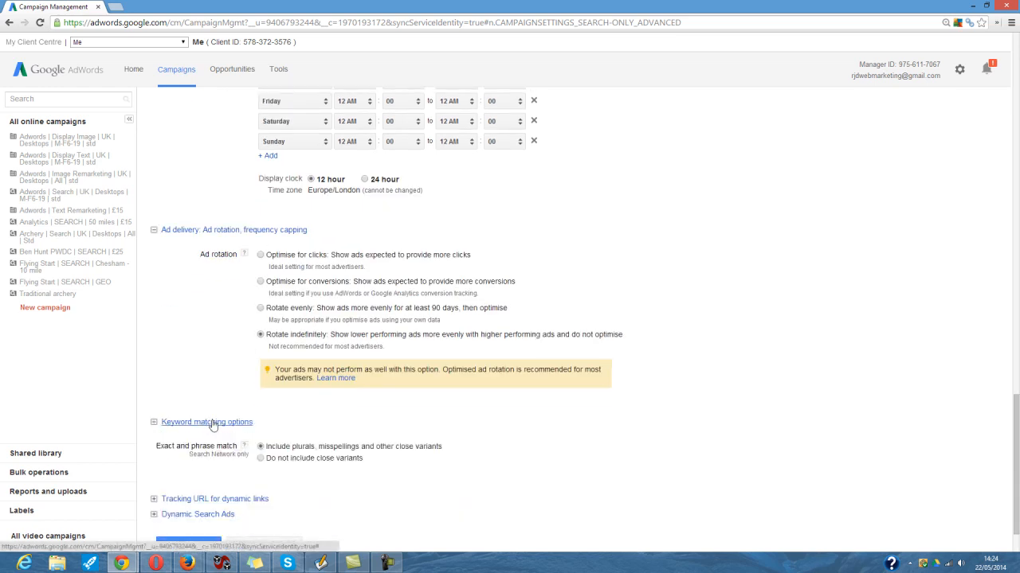
scroll(212, 425, down, 1)
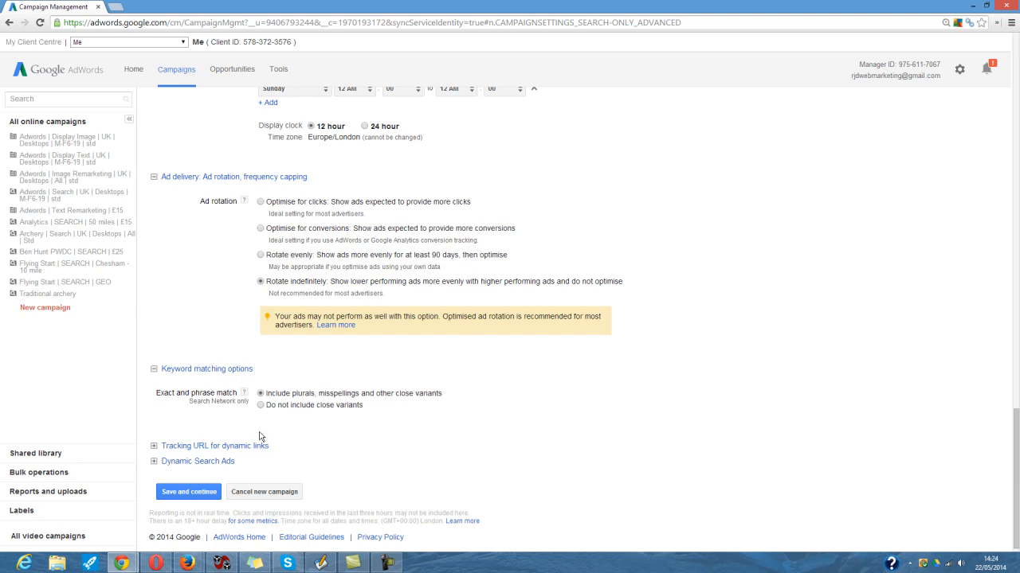
scroll(259, 437, down, 1)
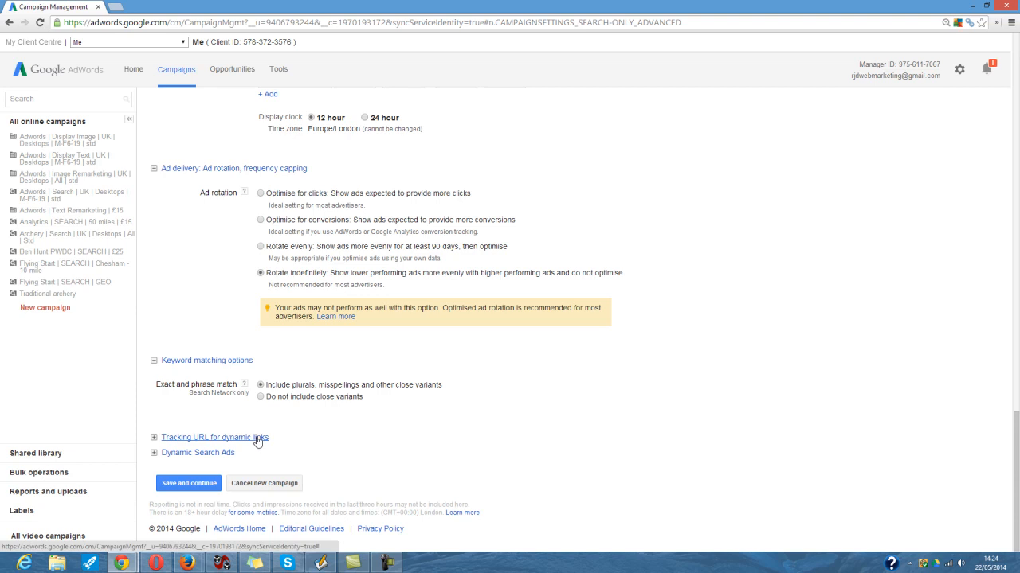
click(229, 454)
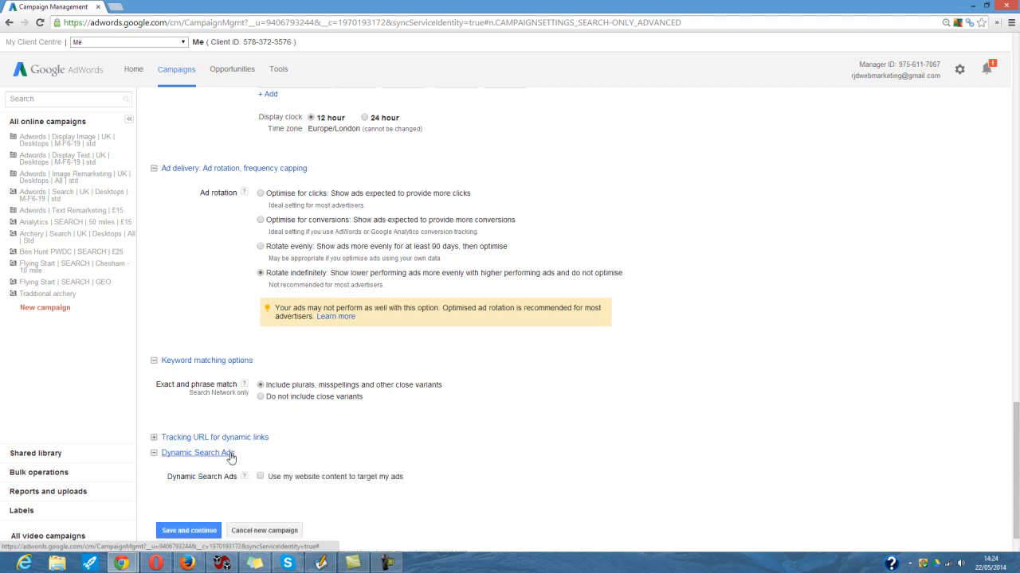
scroll(231, 458, down, 1)
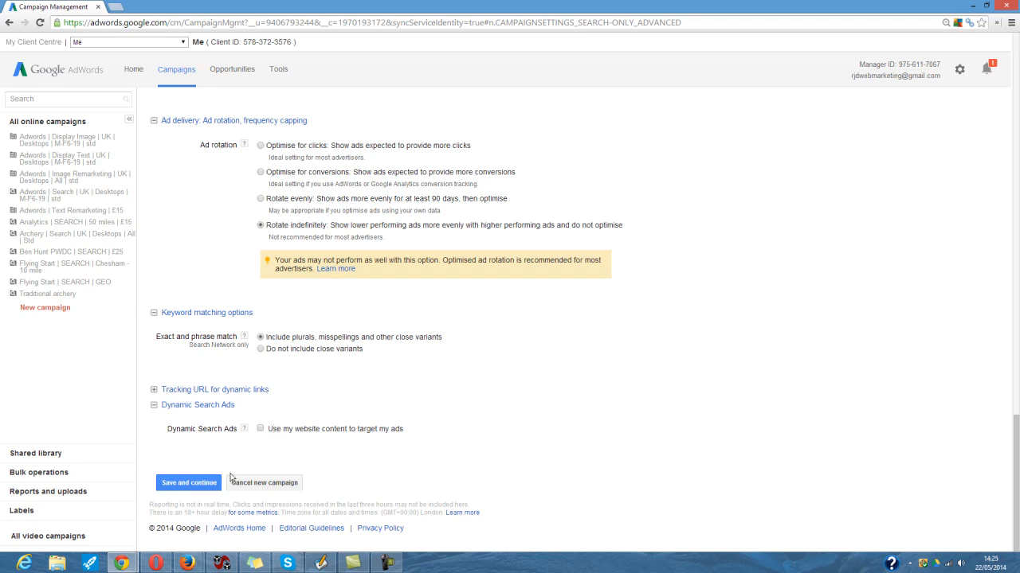
- Check back over the campaign settings and save them to continue to ad group creation
scroll(245, 462, up, 5)
scroll(245, 462, down, 5)
click(209, 486)
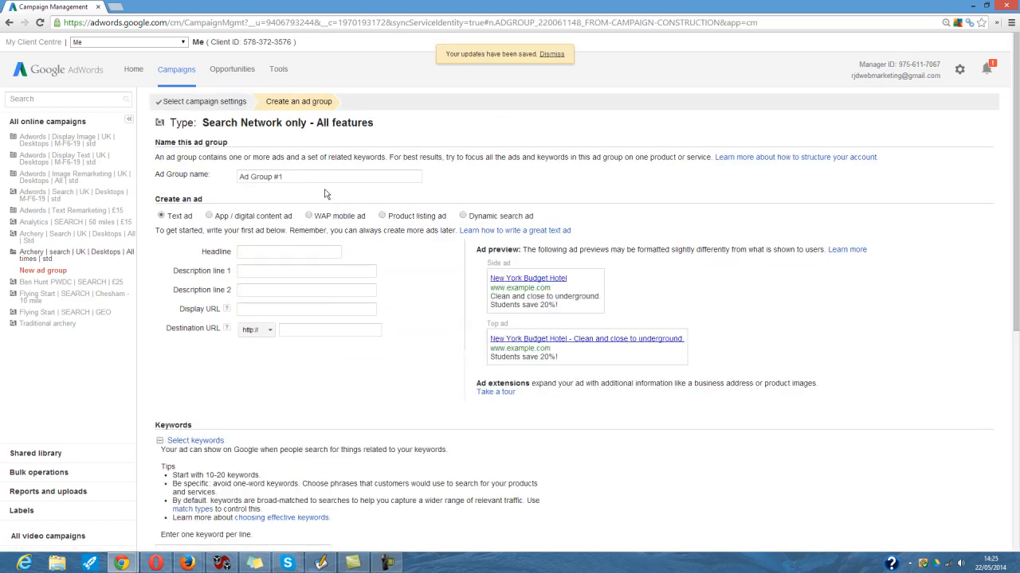
- Replace the default ad group name with "Bows | £25"
click(302, 181)
key(shift+Left)
key(shift+Left)
key(shift+Left)
key(shift+Left)
key(shift+Left)
key(shift+Left)
key(shift+Left)
key(shift+Left)
key(shift+Left)
key(shift+Left)
key(shift+Left)
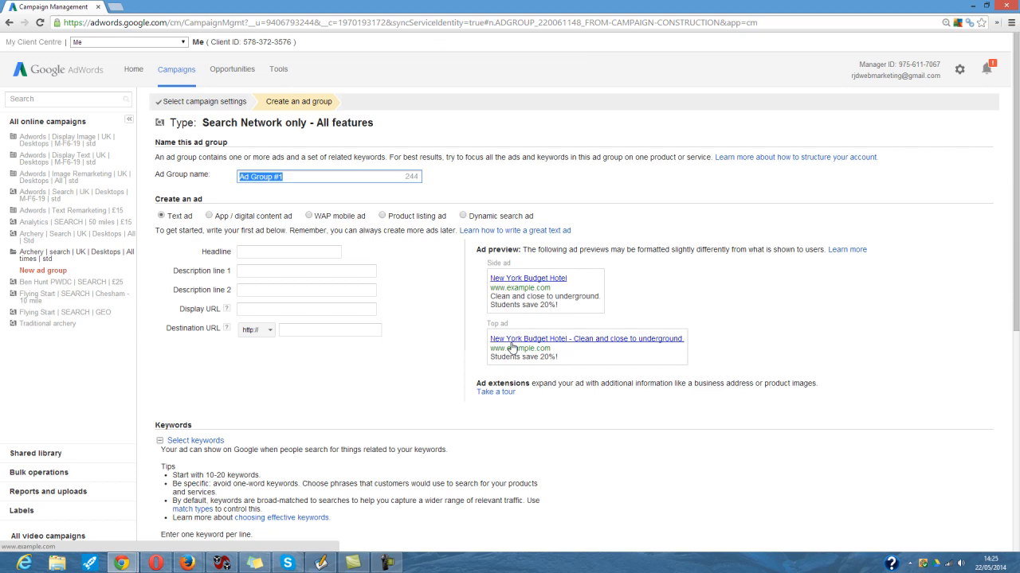
text(Bows |)
text(£25)
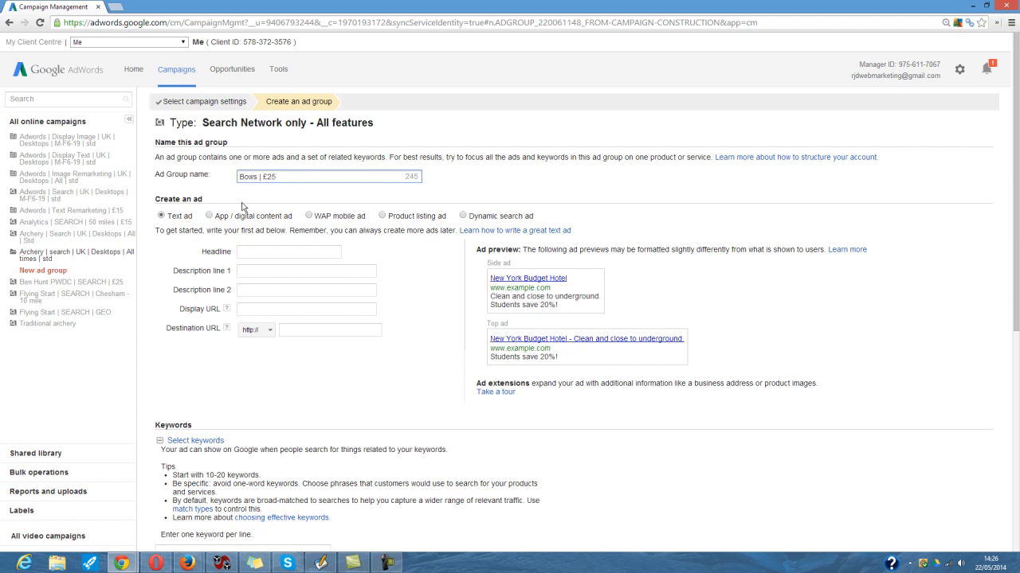
- Enter "Great longbows" as the headline of the text ad
click(261, 252)
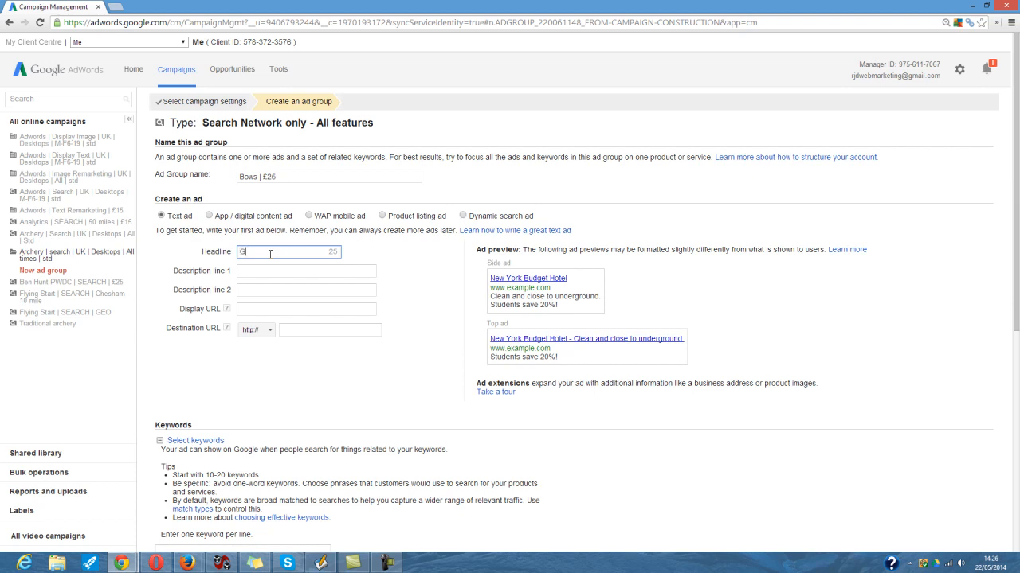
text(Great log)
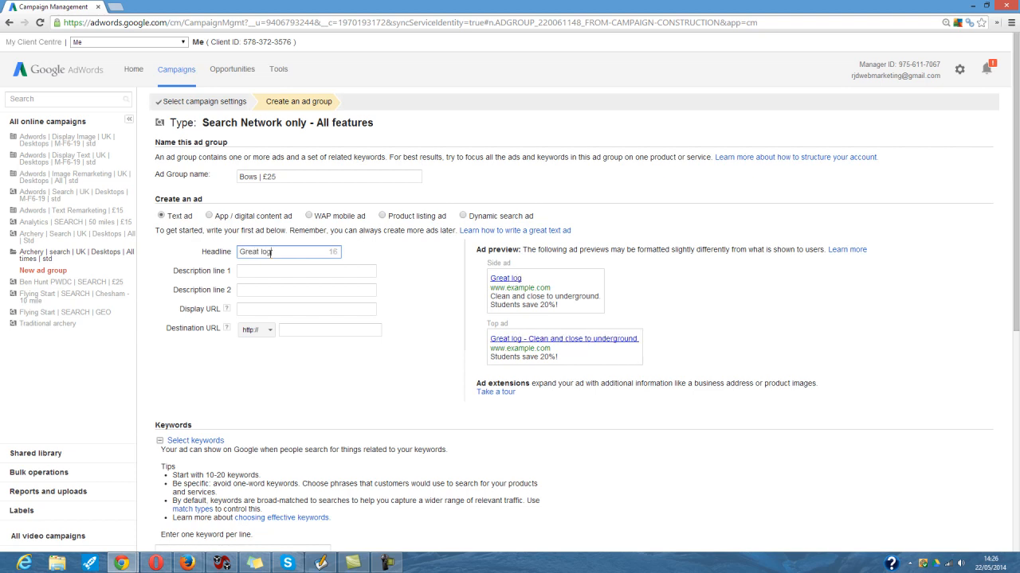
text(b)
key(BackSpace)
key(BackSpace)
text(ngbows)
key(Tab)
- Set the ad's description line 1 to "Great longbows" and description line 2 to "Get yours here"
text(G)
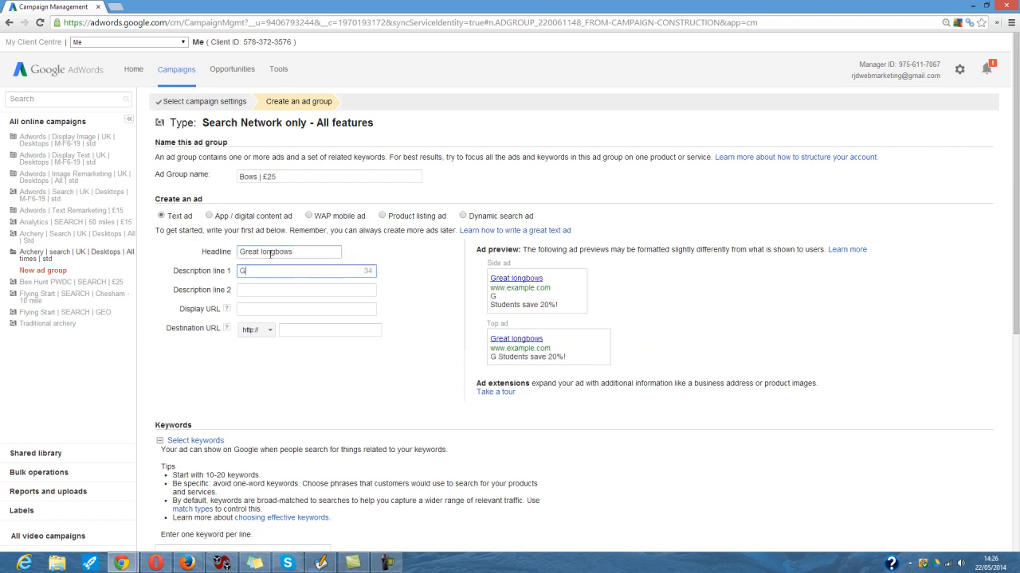
text(reat longbows)
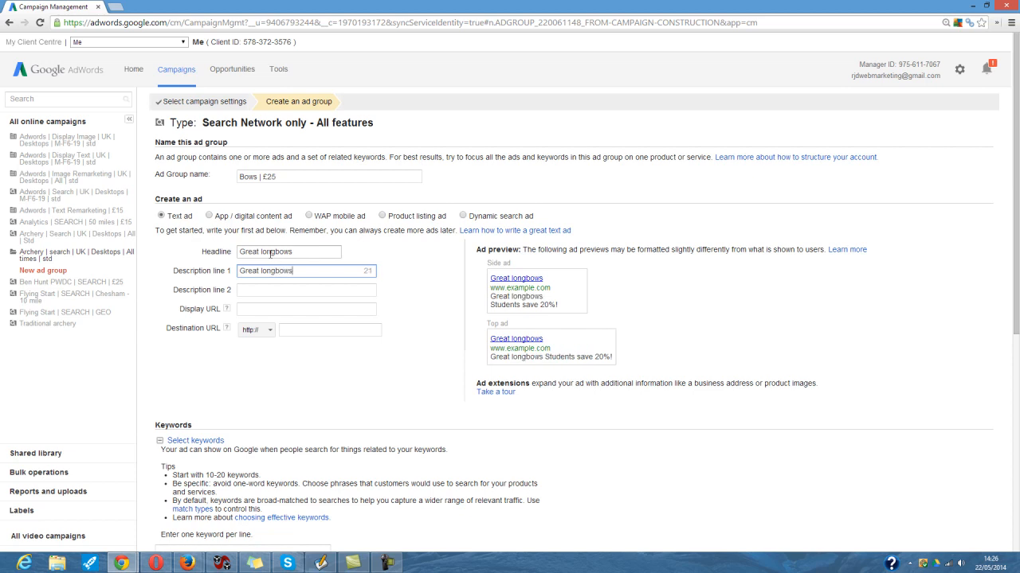
key(Tab)
text(Ge)
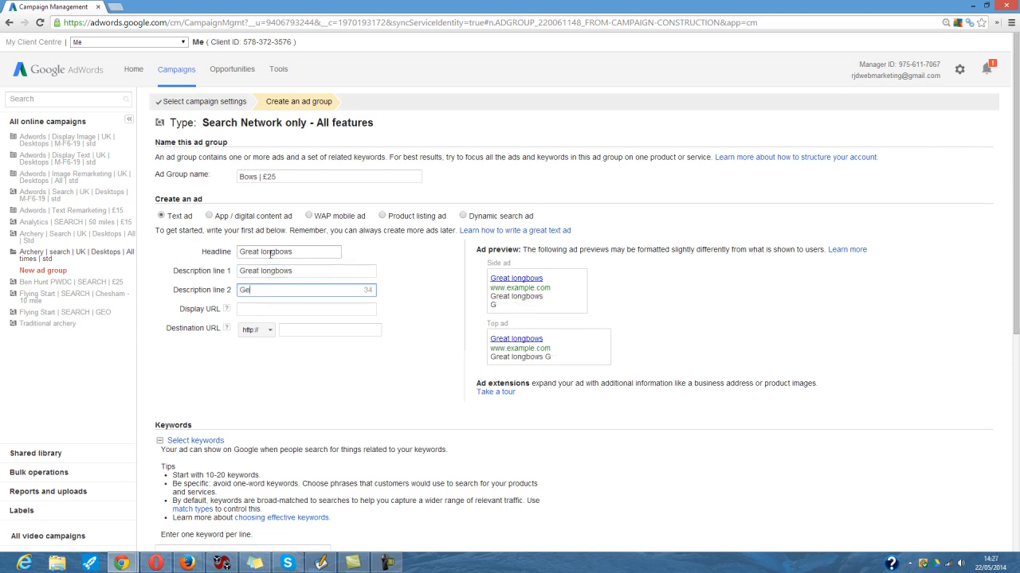
text(t yours here)
key(Tab)
text(w)
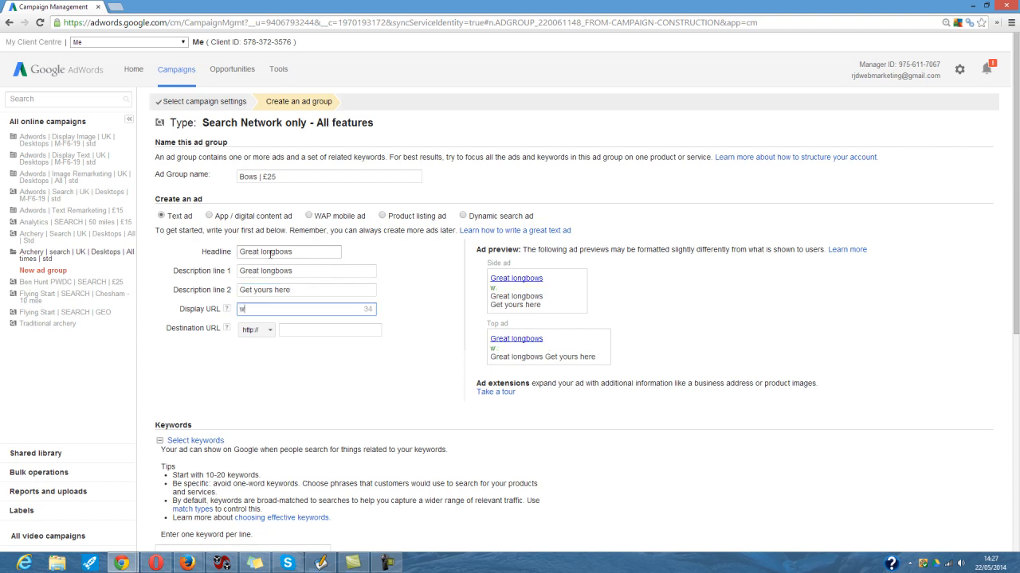
text(ww.yoursite.com)
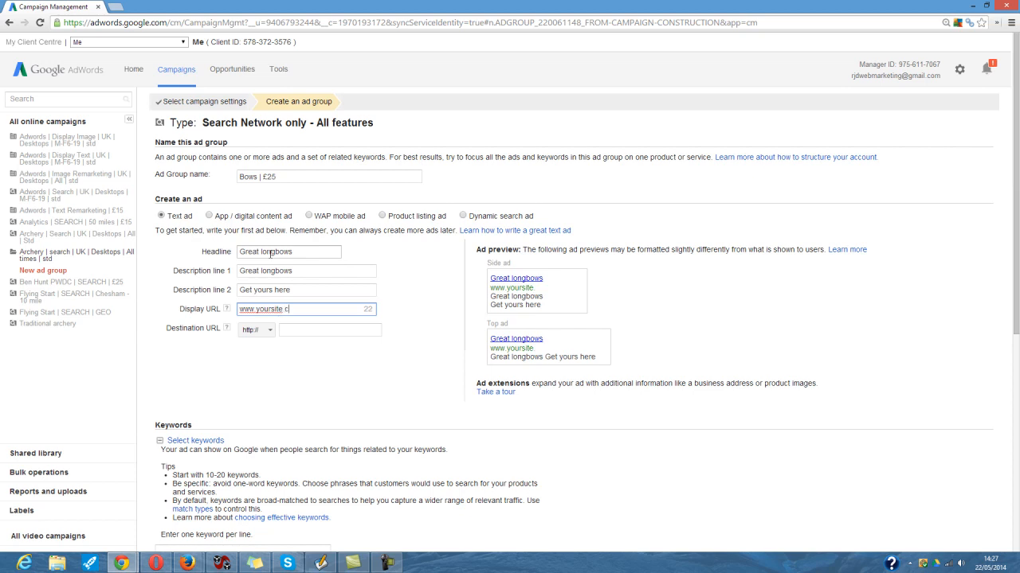
click(304, 330)
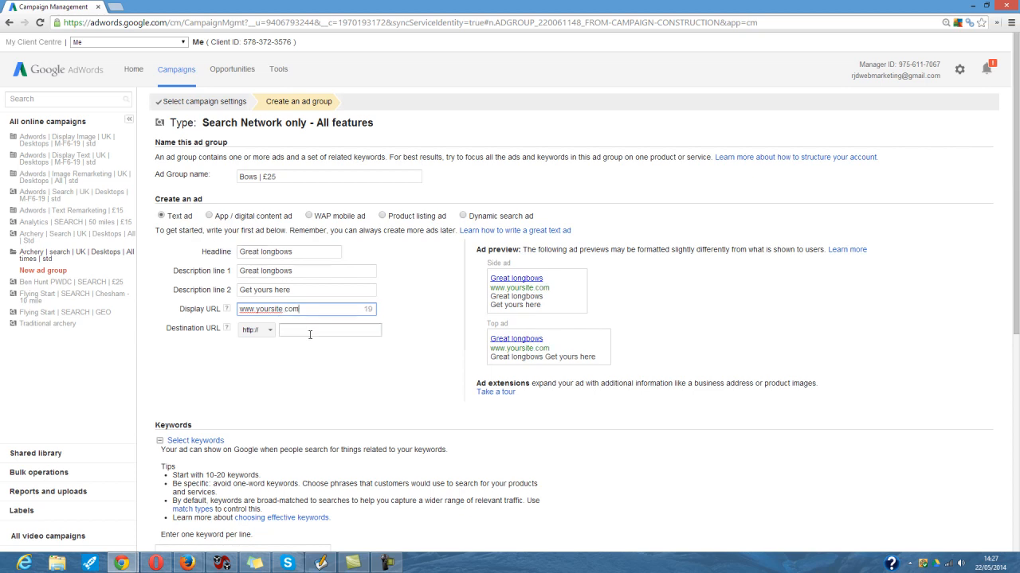
text(www.yoursite.com)
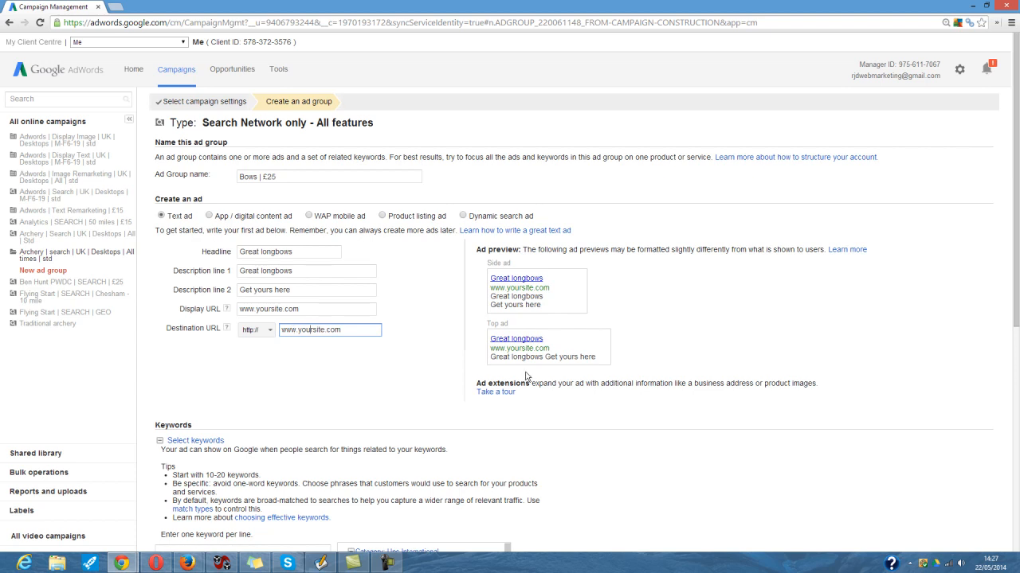
- Look over the keyword and default bid sections, and save the ad group without adding any keywords
scroll(399, 358, down, 1)
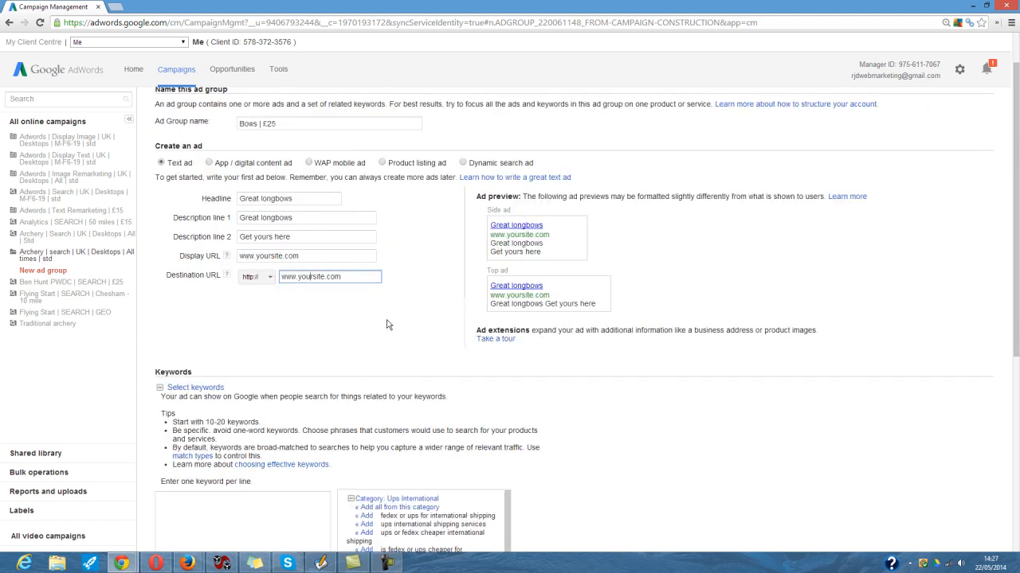
scroll(388, 325, down, 1)
scroll(381, 322, down, 1)
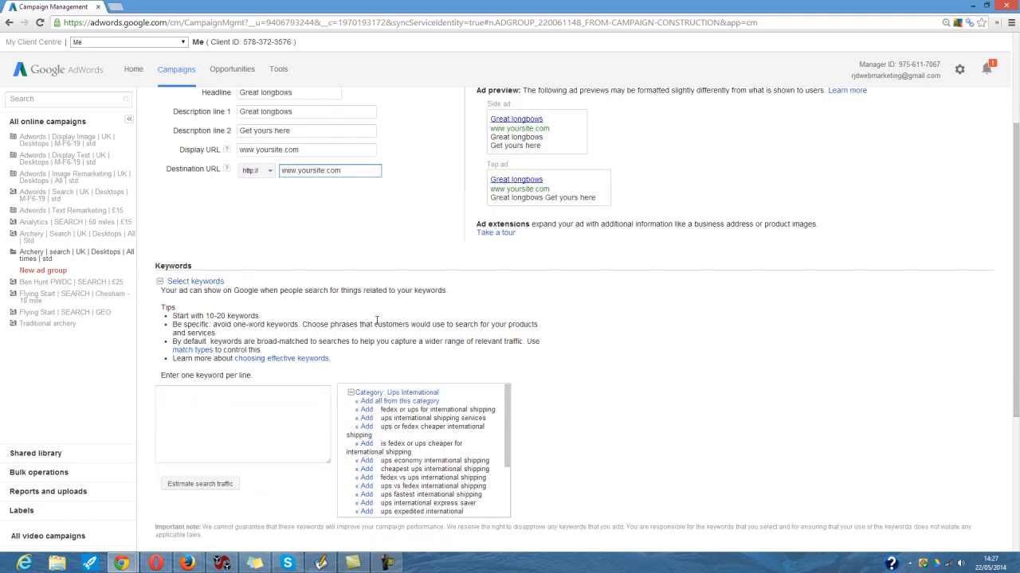
scroll(381, 322, down, 2)
scroll(374, 322, down, 2)
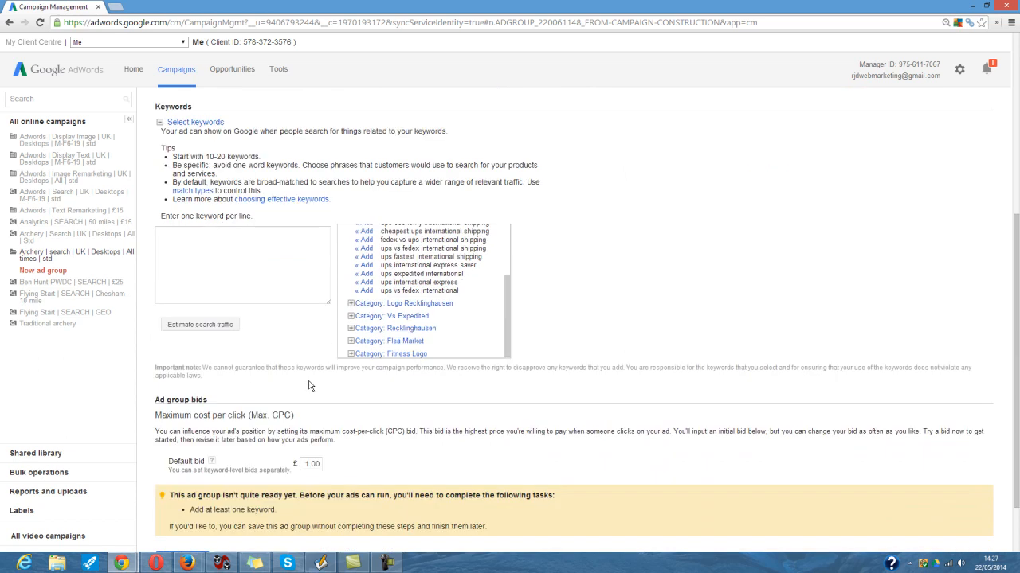
scroll(310, 380, down, 2)
scroll(309, 377, down, 1)
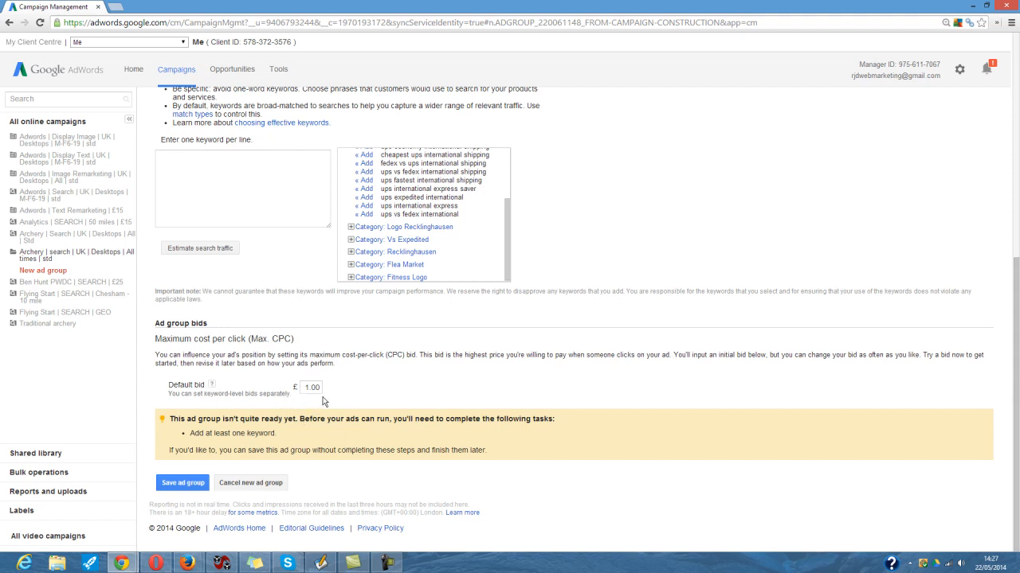
click(183, 482)
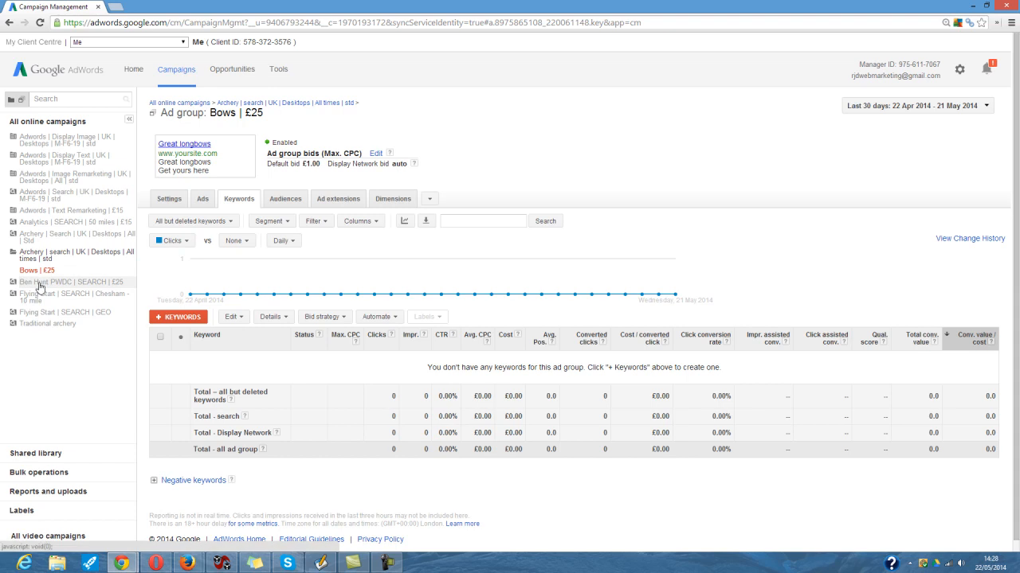
- Switch to AdWords Editor and download the full account with all campaigns
click(322, 564)
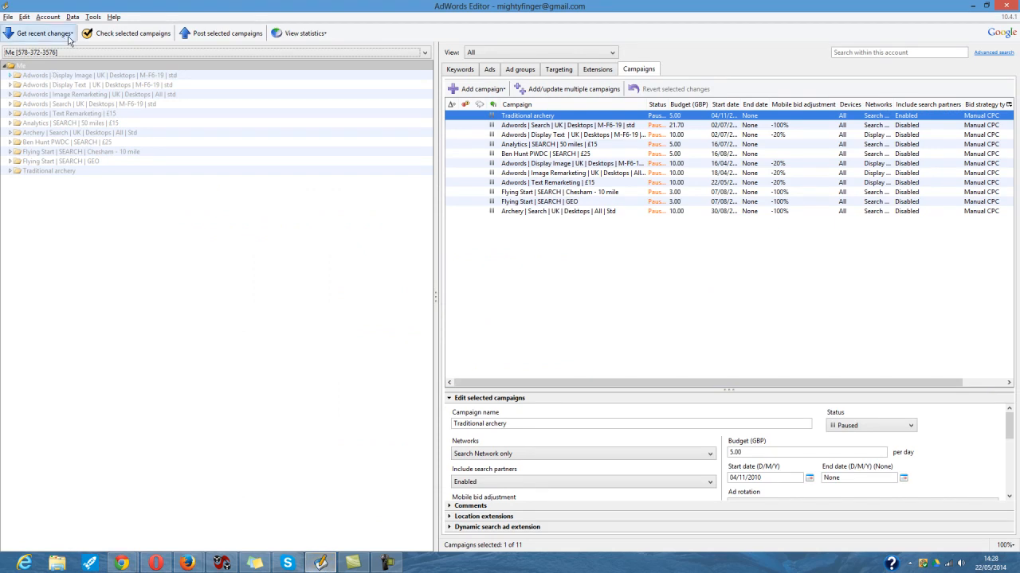
click(48, 16)
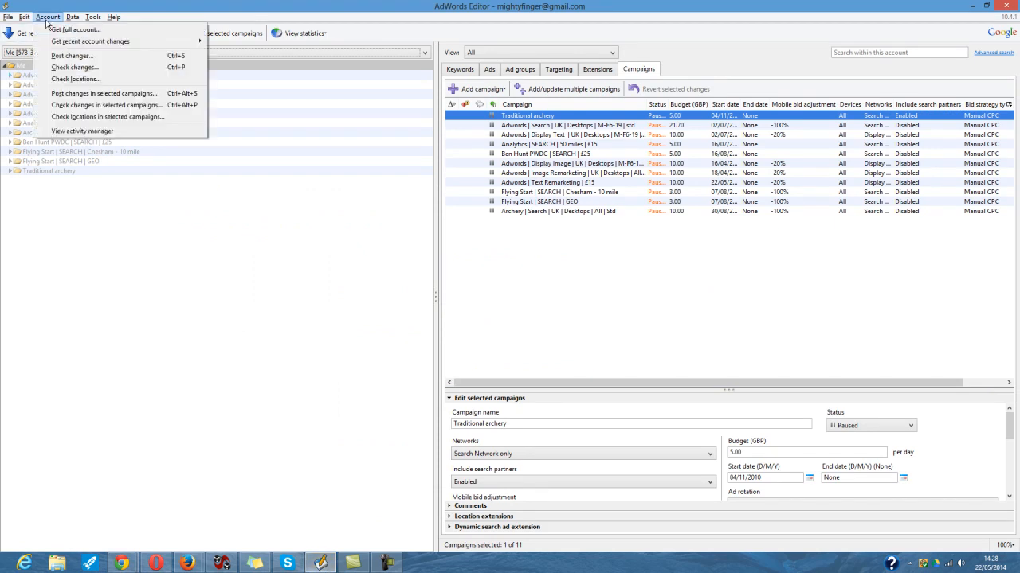
click(63, 24)
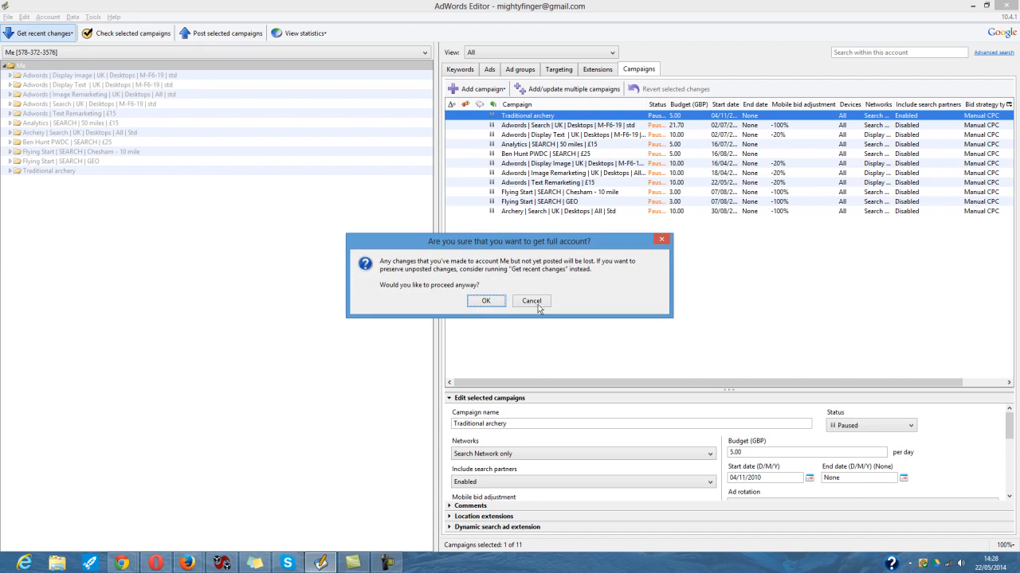
click(485, 301)
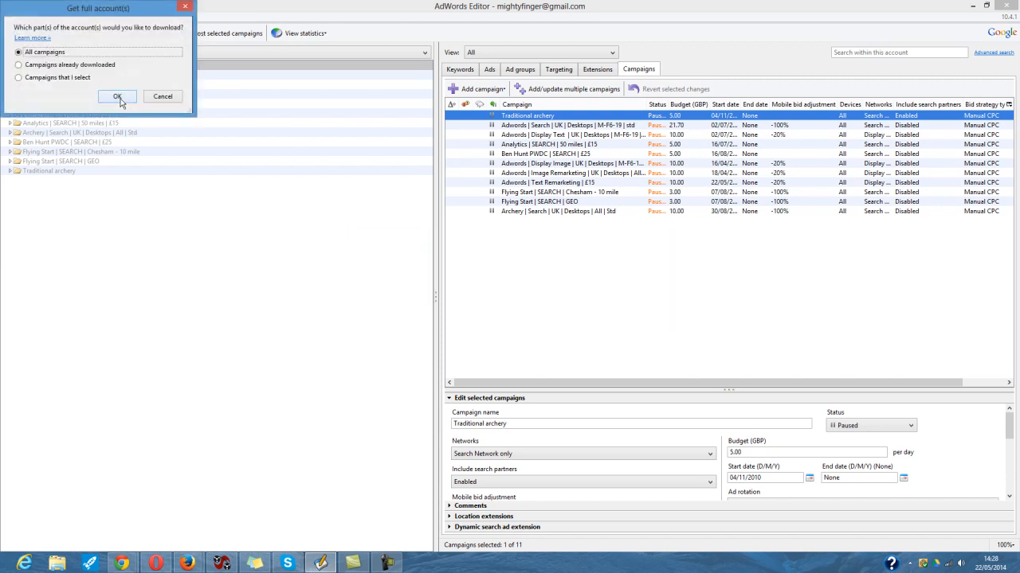
click(120, 99)
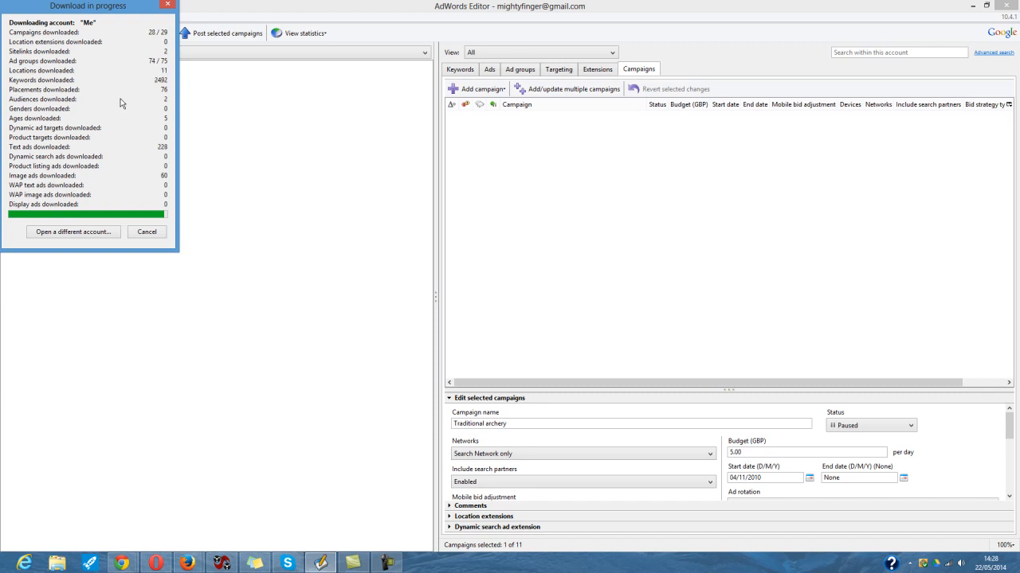
click(145, 222)
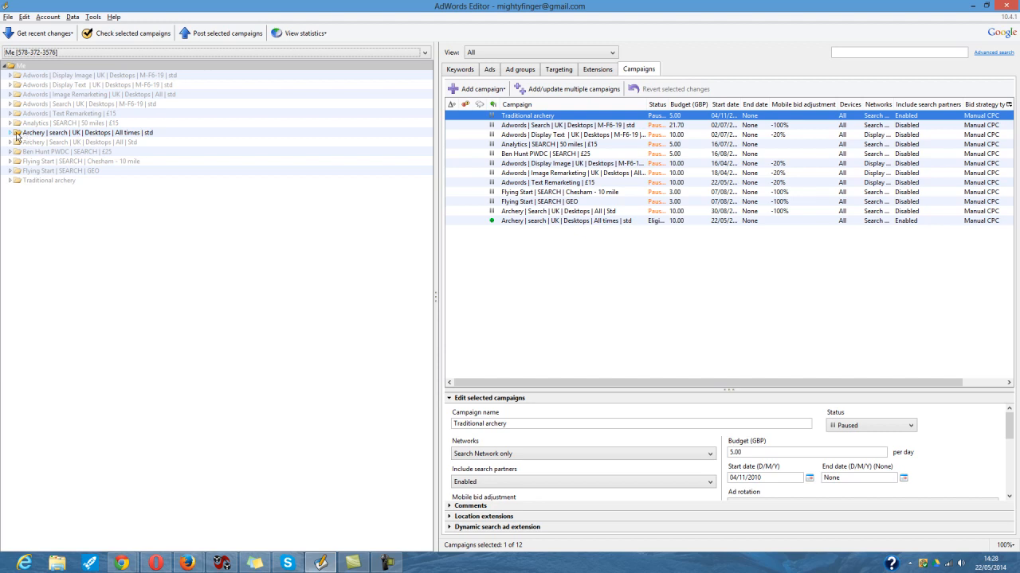
- Set the status of the campaign "Archery | search | UK | Desktops | All times | std" to Paused
click(66, 133)
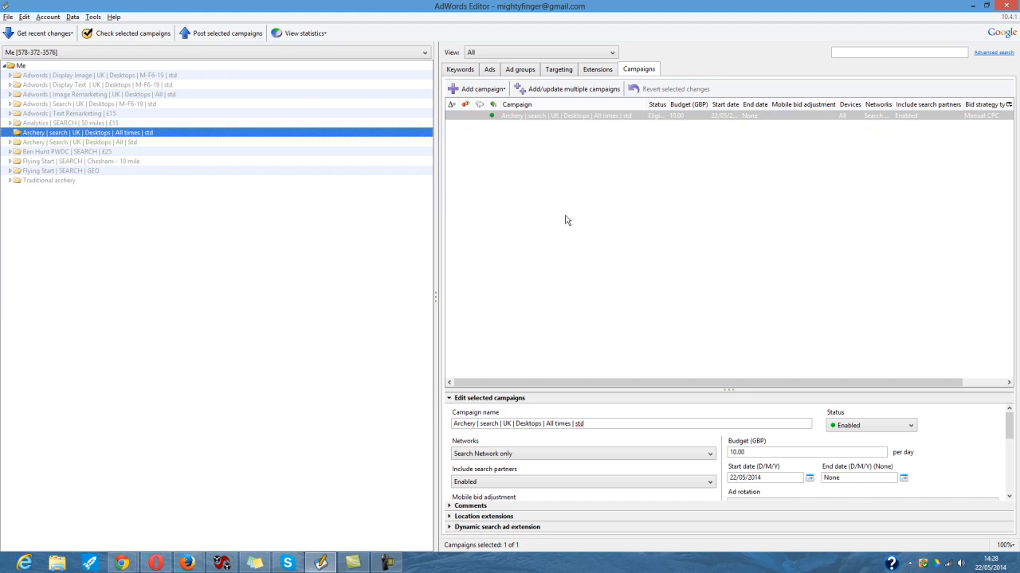
click(861, 431)
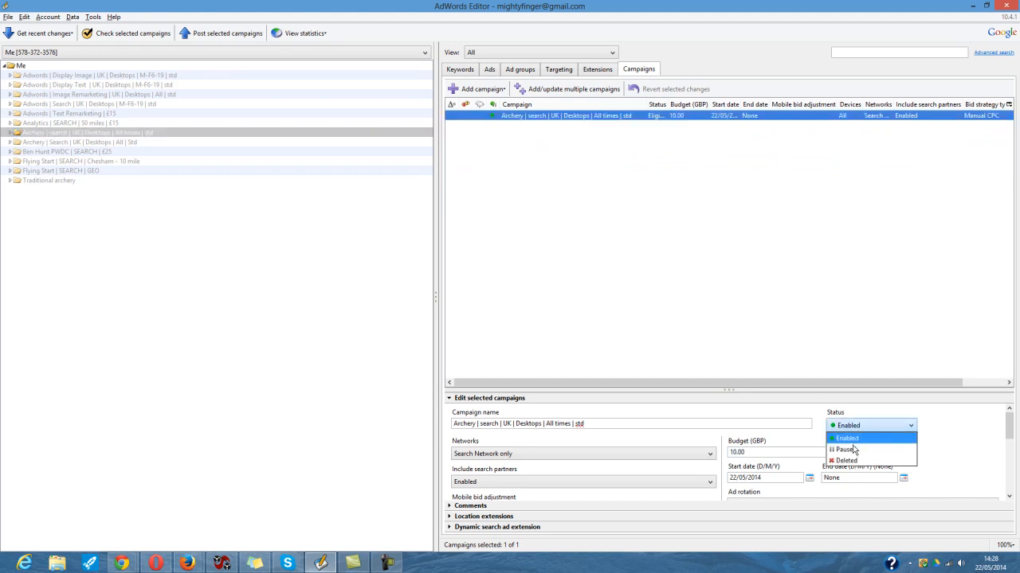
click(851, 451)
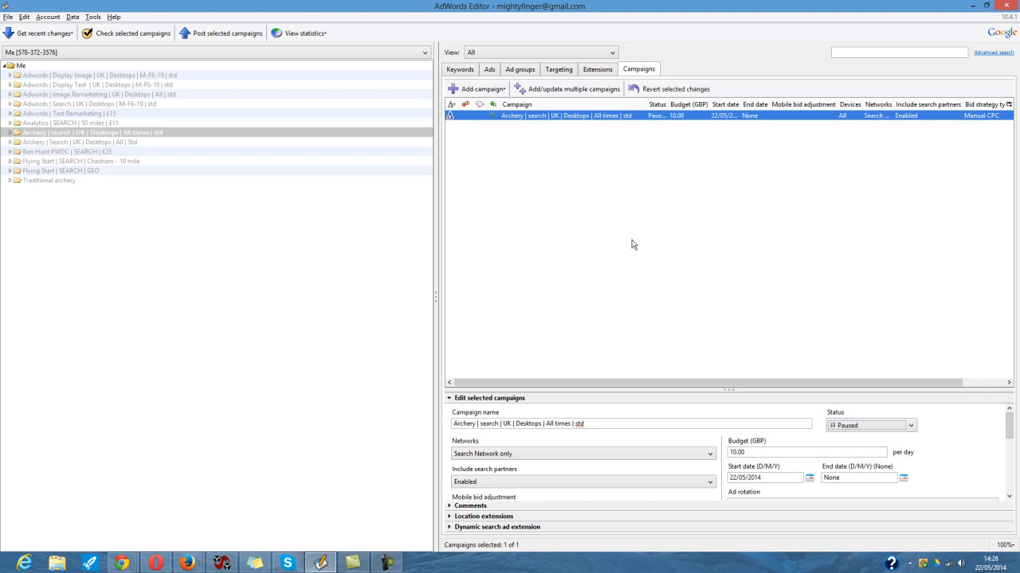
- Post the local changes in all campaigns to AdWords and close the posting summary
click(229, 35)
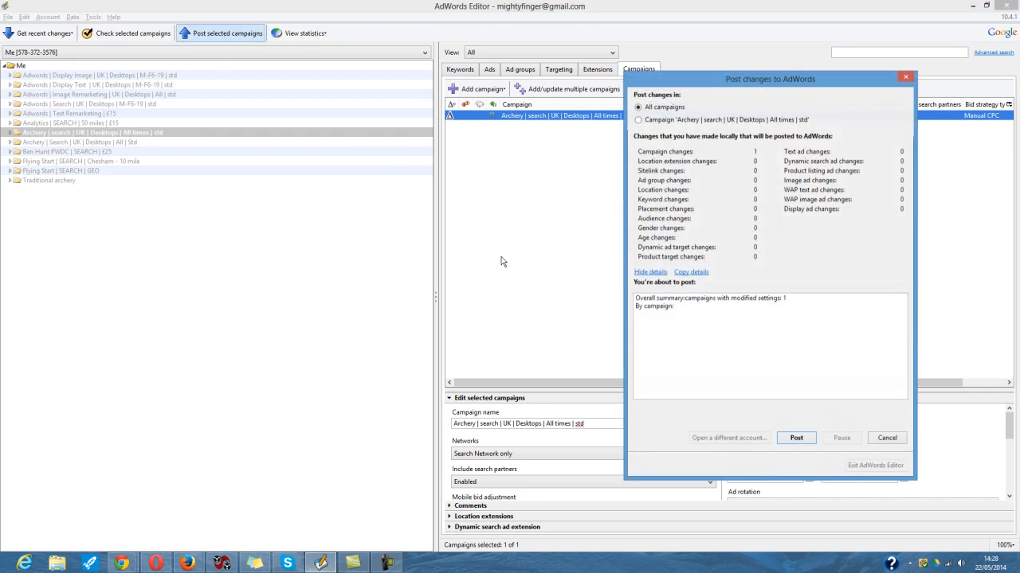
click(800, 443)
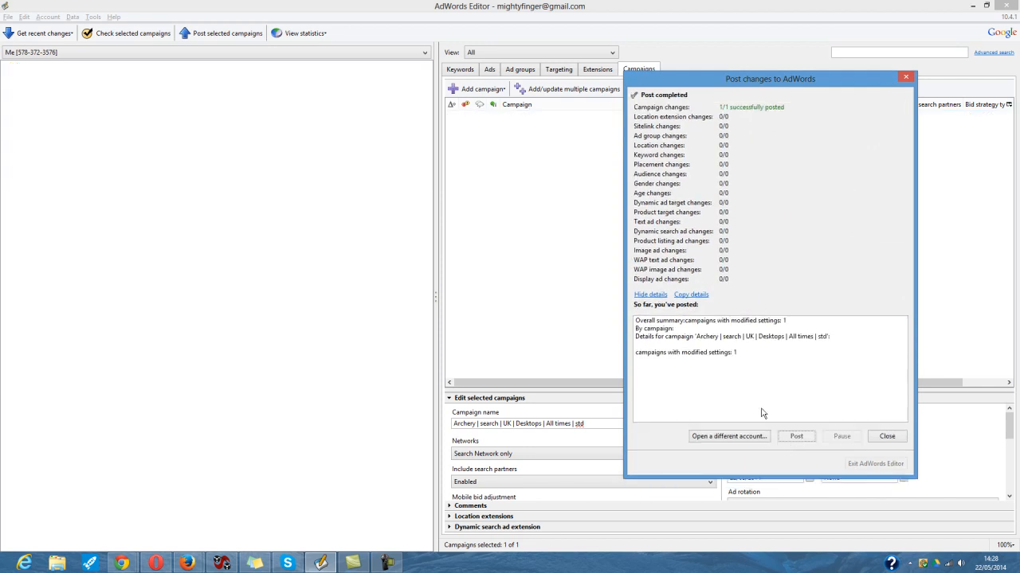
click(886, 436)
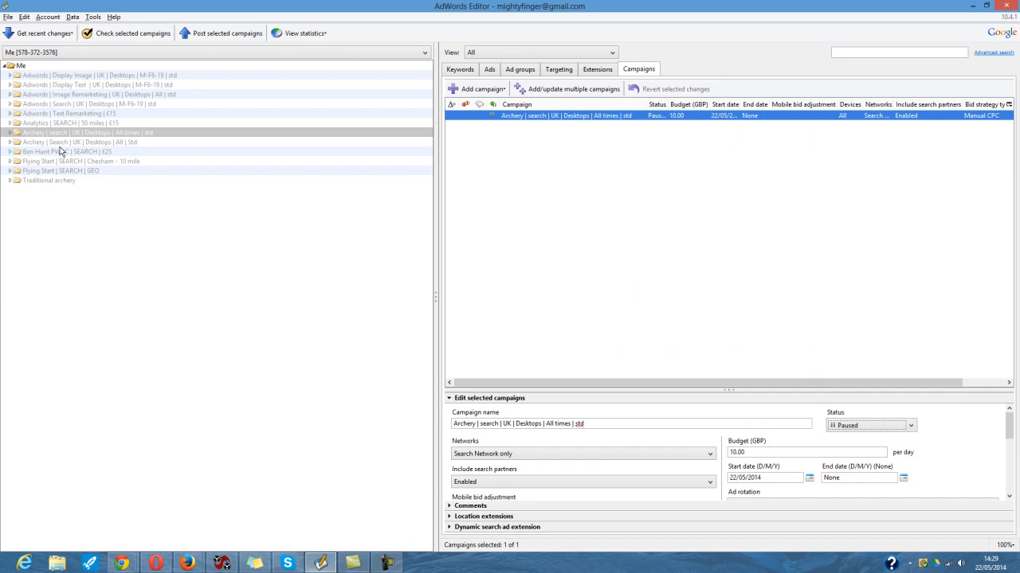
- Make three copies of the ad group "Bows | £25" within the campaign "Archery | search | UK | Desktops | All times | std"
click(13, 135)
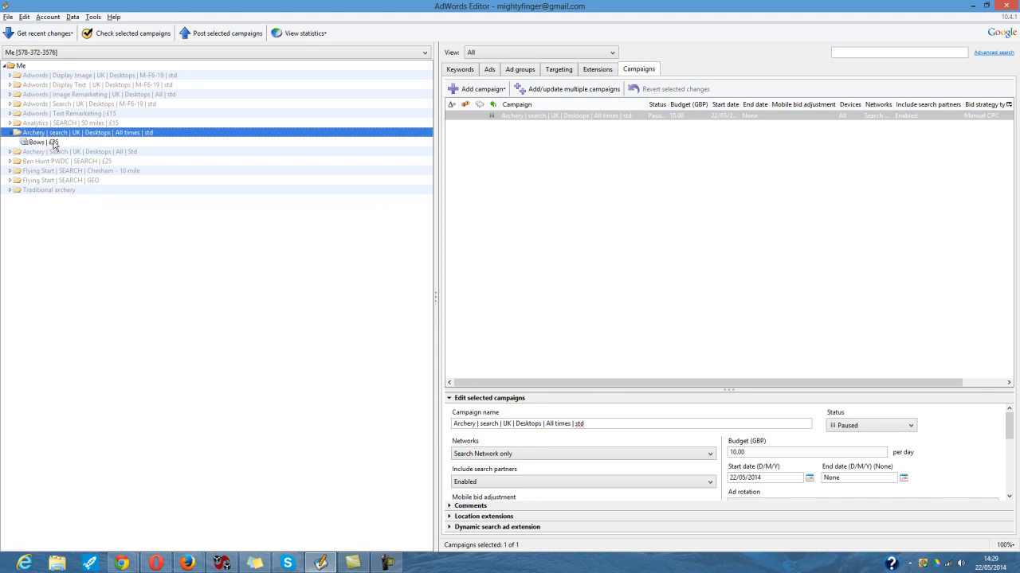
click(520, 70)
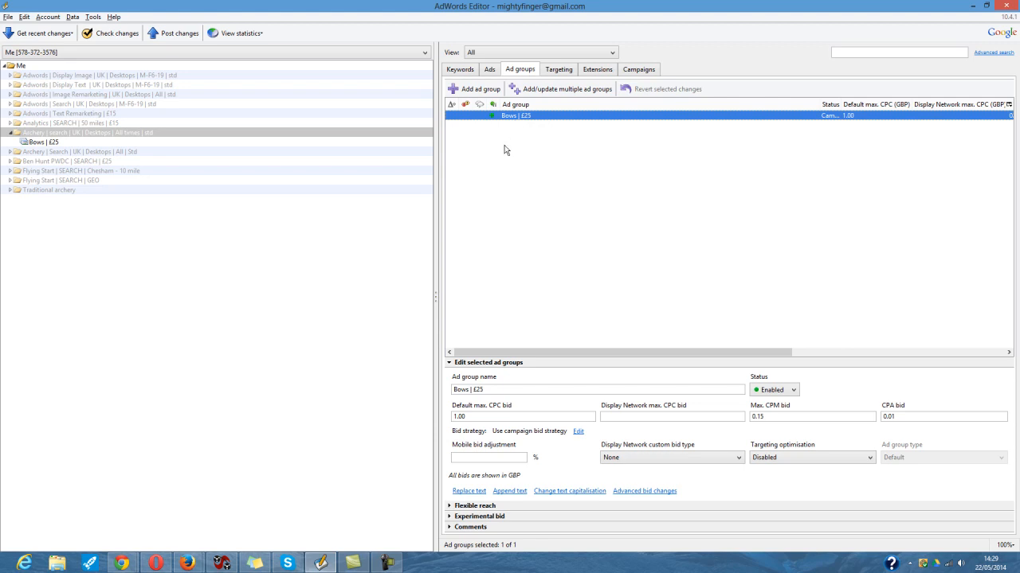
key(ctrl+v)
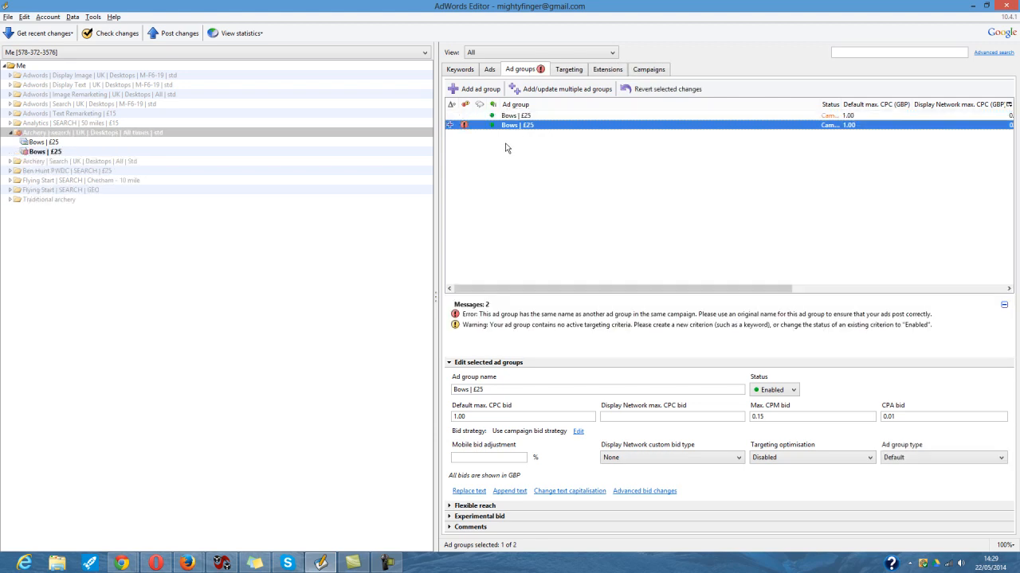
key(ctrl+v)
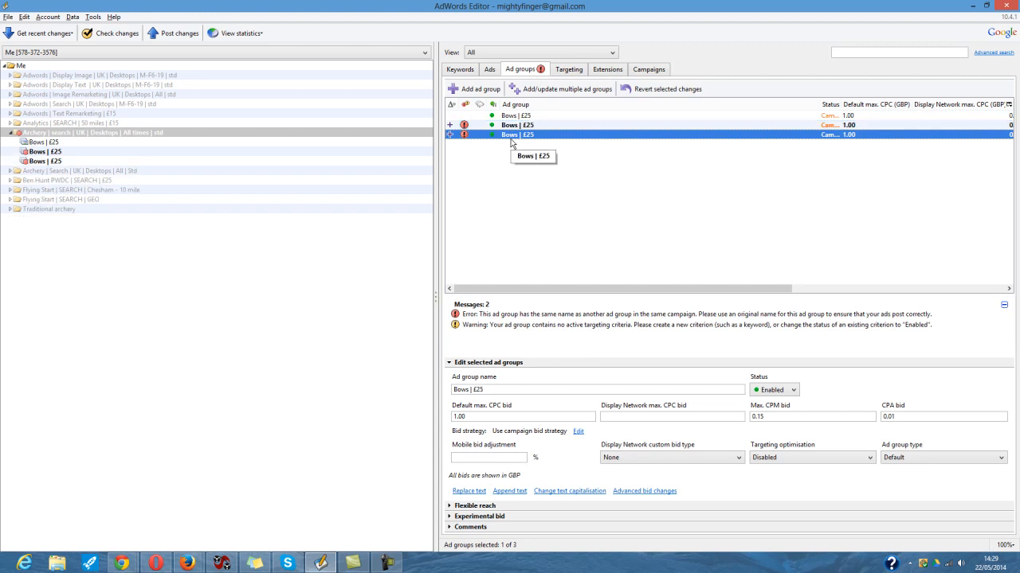
key(ctrl+v)
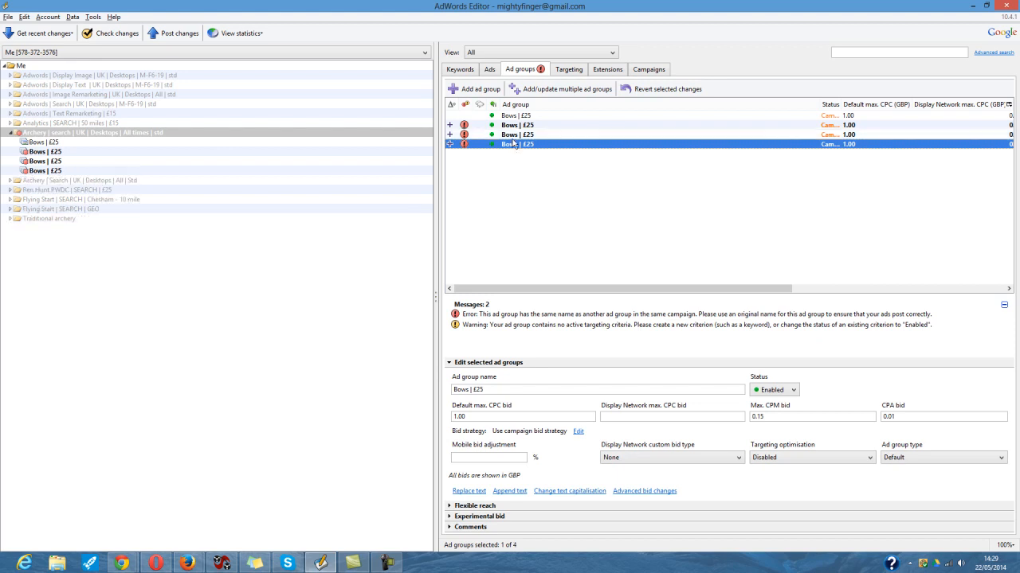
- Rename the first copy of the "Bows | £25" ad group to "Arrows | £15"
click(516, 126)
double_click(467, 390)
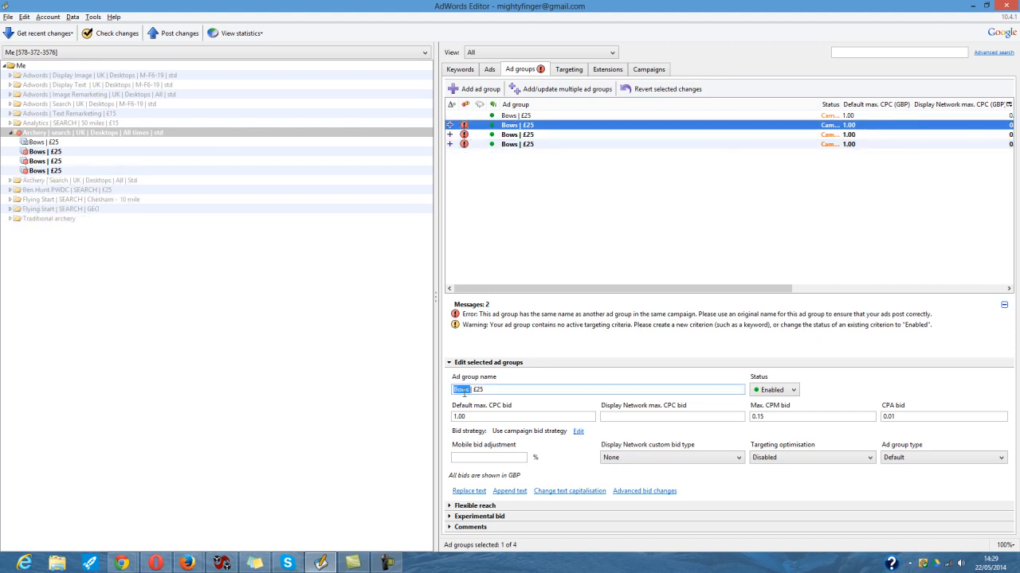
text(S)
key(BackSpace)
text(Arrows)
key(BackSpace)
key(BackSpace)
text(15)
- Rename the second copied ad group to "Accessories | £5"
click(538, 137)
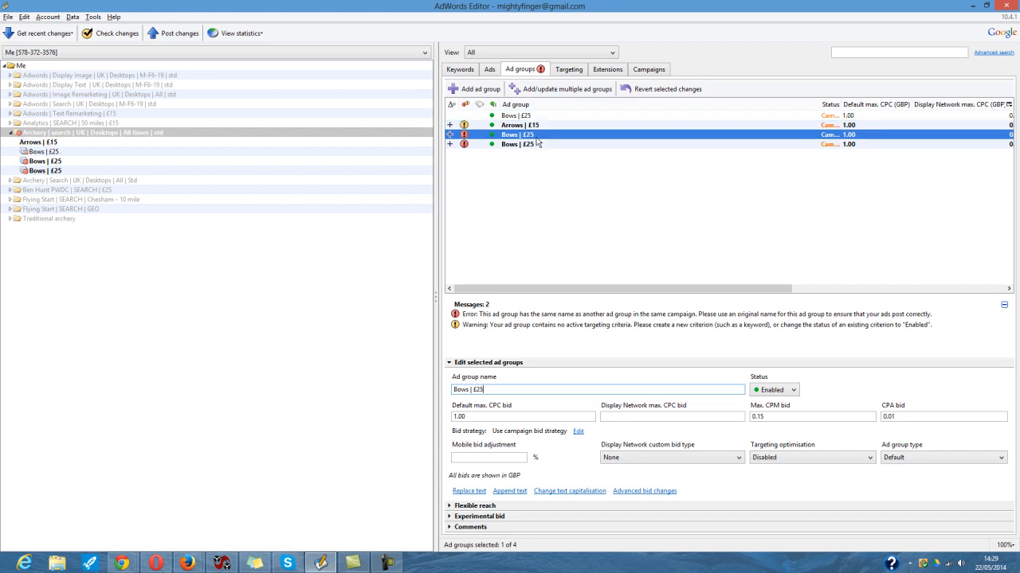
double_click(468, 390)
text(Acces)
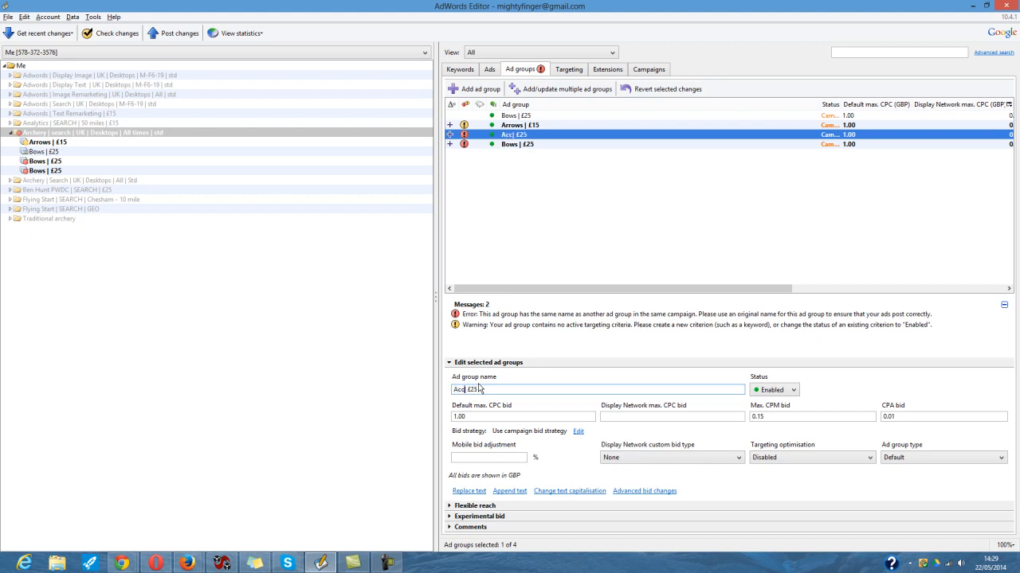
text(sories)
click(497, 390)
key(BackSpace)
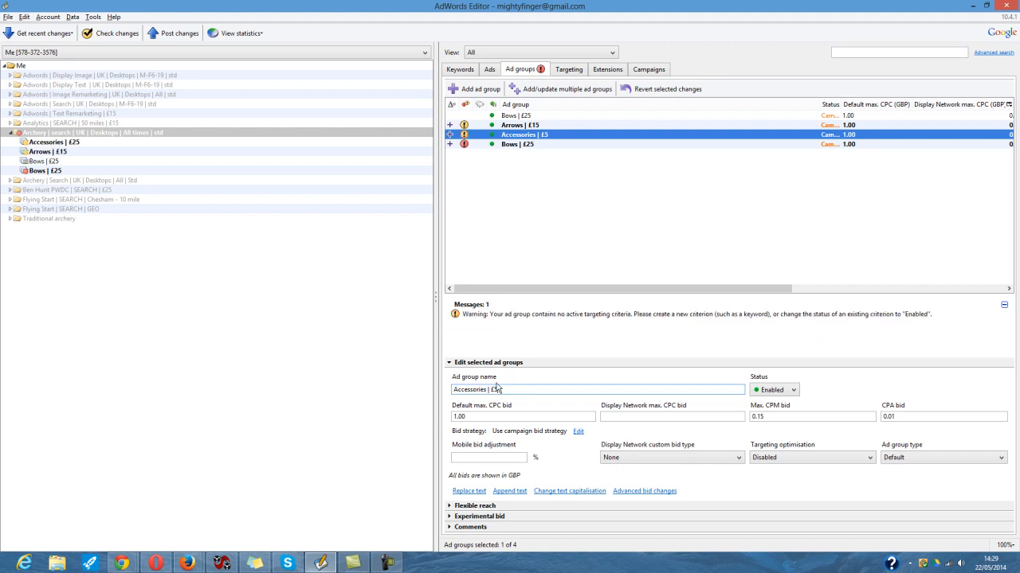
- Rename the last copied ad group to "Quivers | £10"
click(516, 144)
double_click(459, 389)
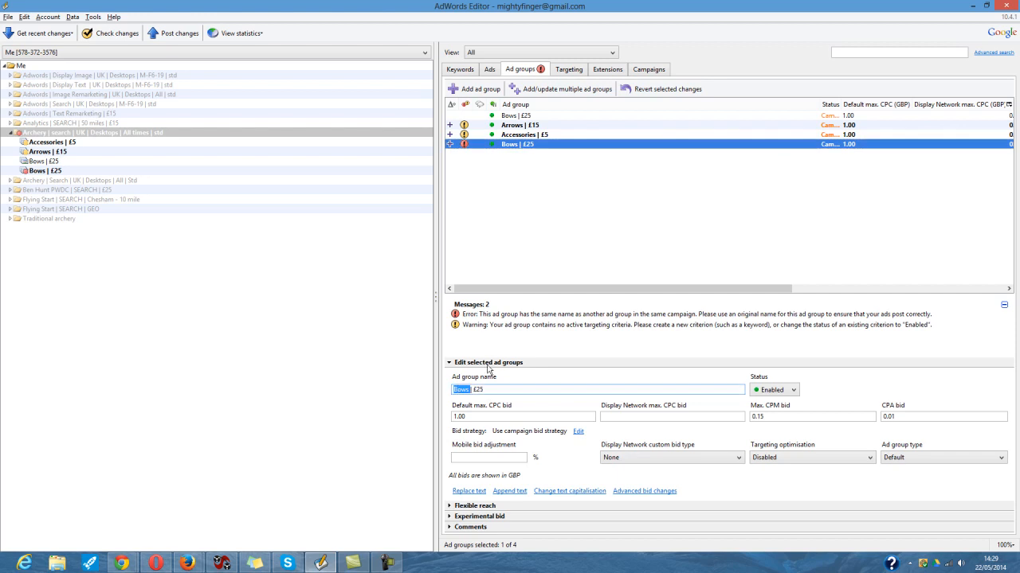
text(Qwui)
key(BackSpace)
key(BackSpace)
key(BackSpace)
text(uivers)
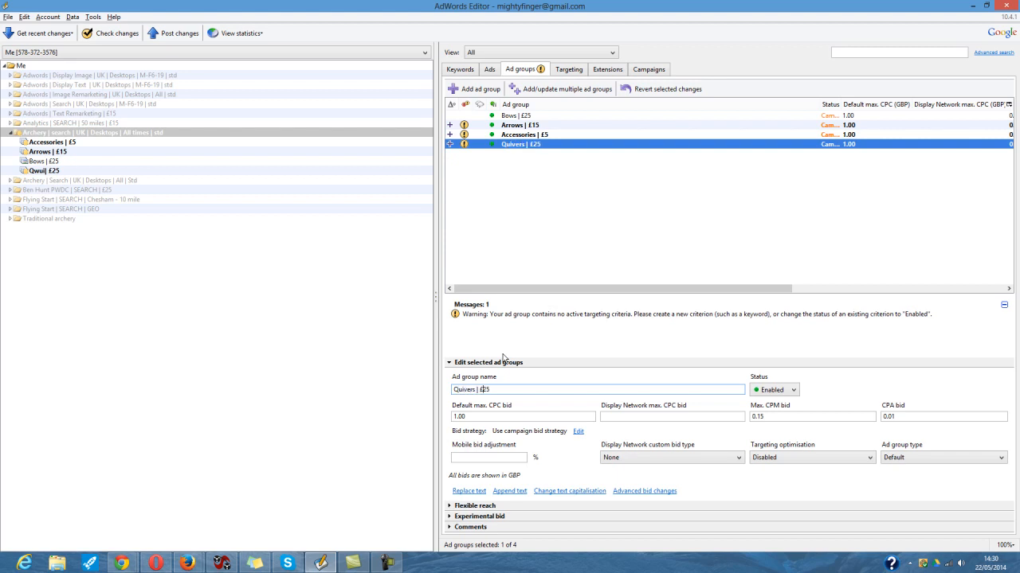
key(Delete)
key(Delete)
text(10)
click(514, 128)
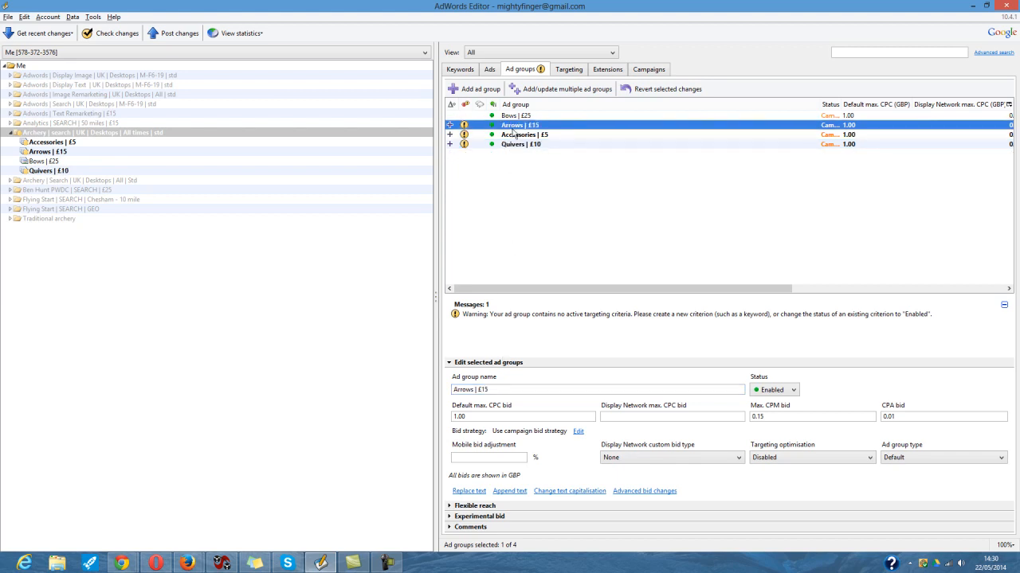